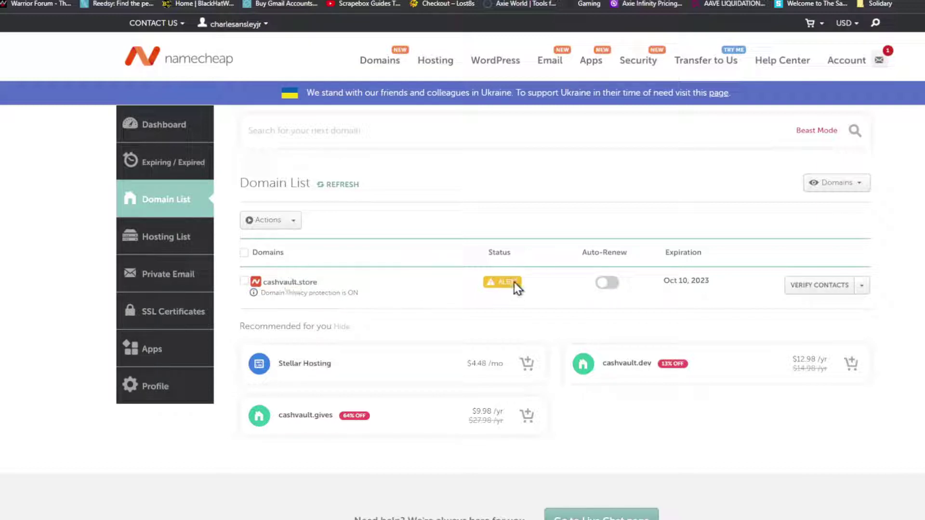
Step: Open the Advanced DNS settings for cashvault.store from Namecheap's Domain List
{"action": "left_click", "coordinate": [861, 287]}
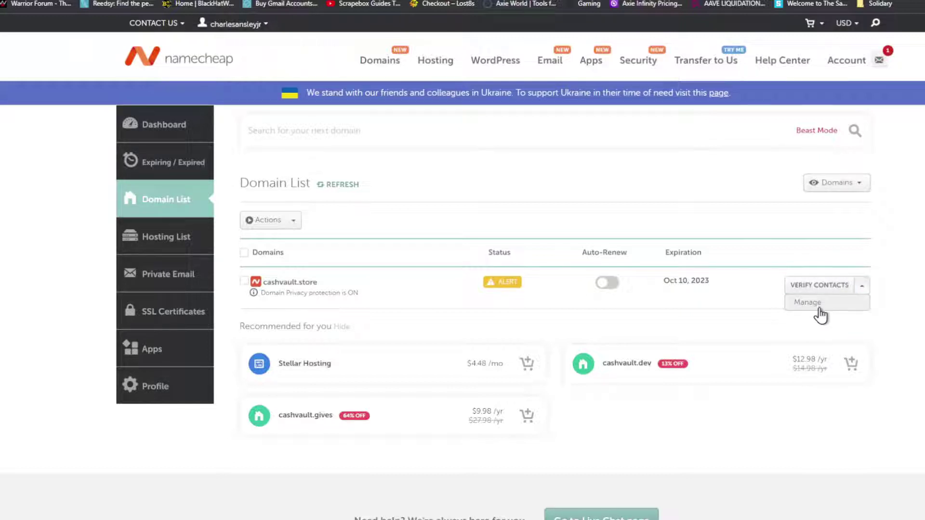
{"action": "left_click", "coordinate": [819, 308]}
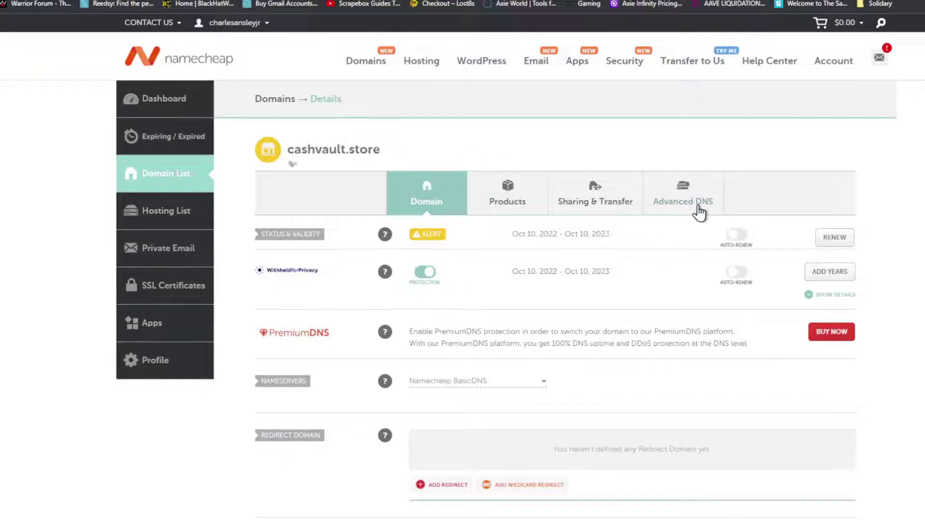
{"action": "left_click", "coordinate": [699, 205]}
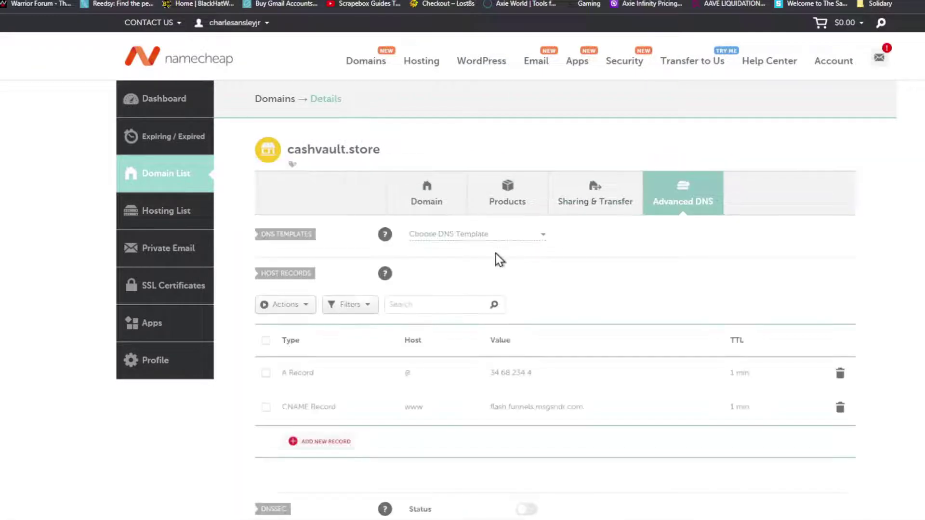
Step: Review cashvault.store's A, CNAME and Mailgun MX records, then move to the Mailgun dashboard
{"action": "scroll", "coordinate": [495, 253], "scroll_direction": "down", "scroll_amount": 2}
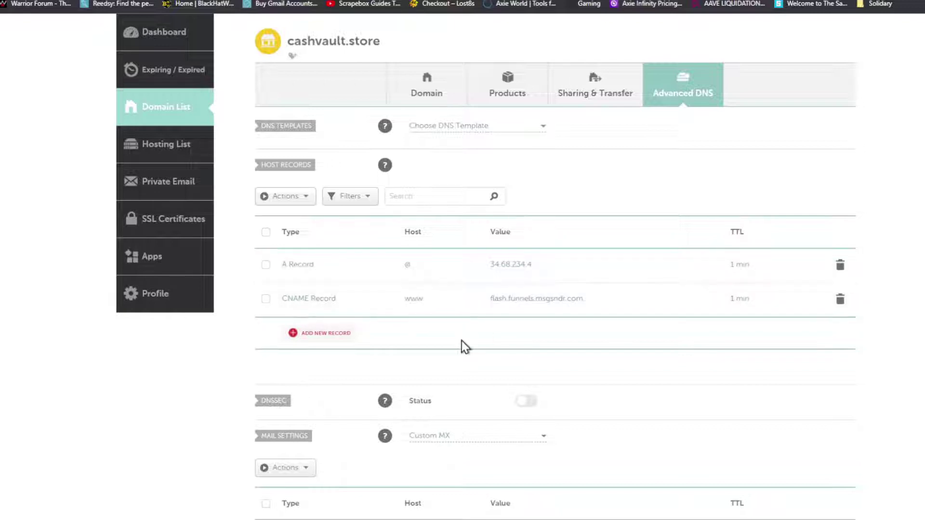
{"action": "scroll", "coordinate": [461, 340], "scroll_direction": "down", "scroll_amount": 5}
{"action": "scroll", "coordinate": [462, 340], "scroll_direction": "up", "scroll_amount": 1}
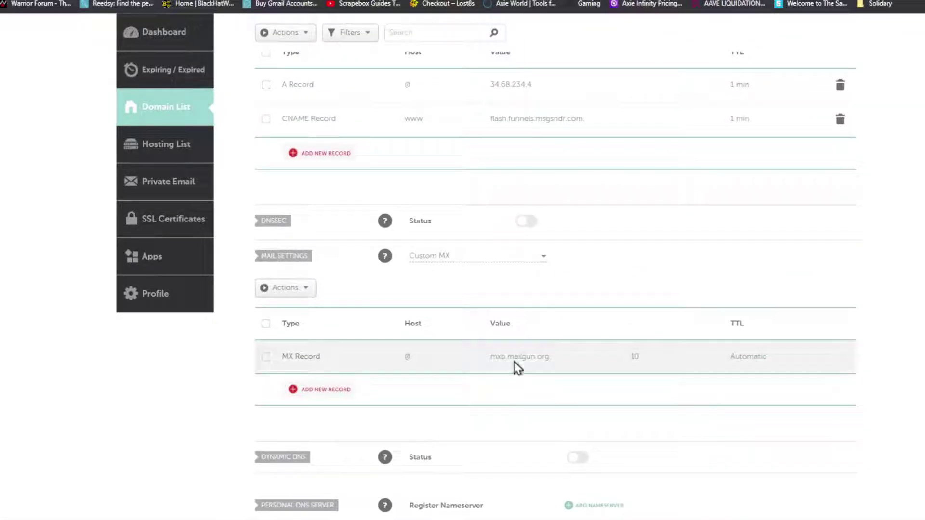
{"action": "scroll", "coordinate": [621, 381], "scroll_direction": "up", "scroll_amount": 6}
{"action": "scroll", "coordinate": [621, 380], "scroll_direction": "down", "scroll_amount": 3}
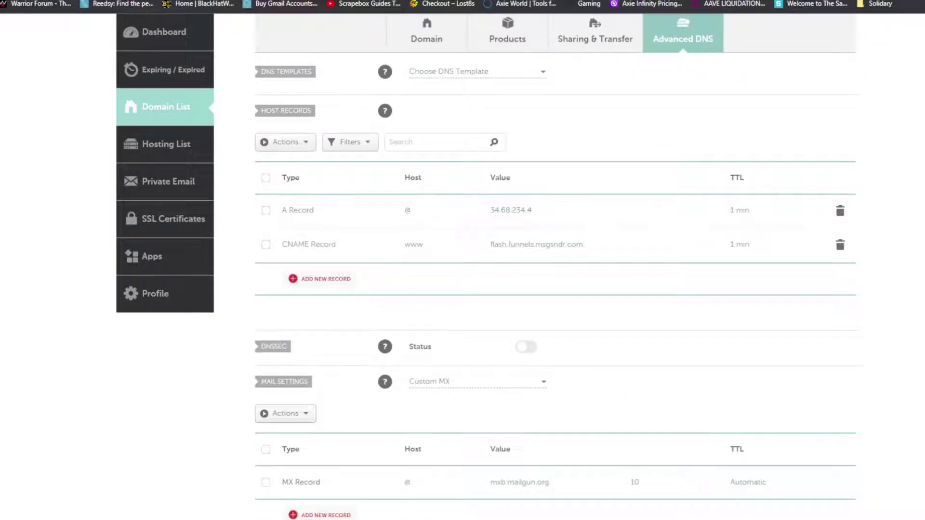
{"action": "key", "text": "ctrl+Tab"}
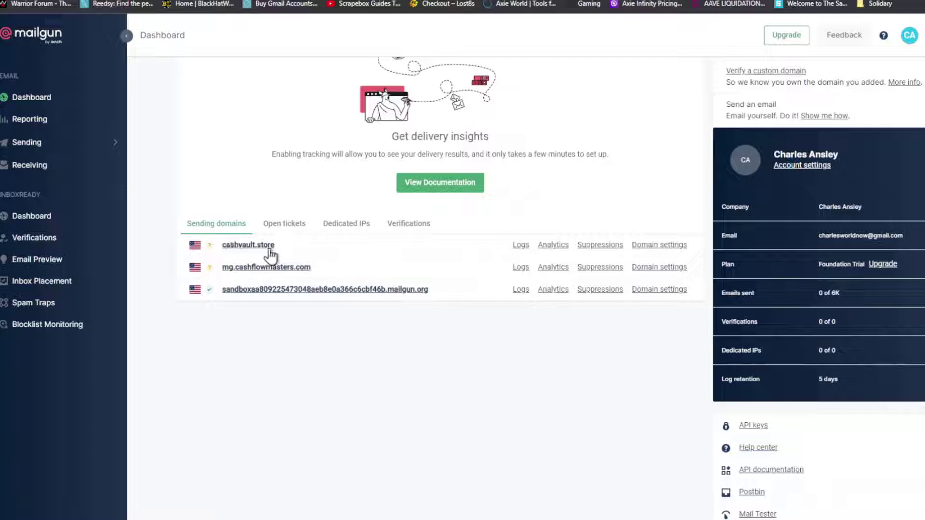
Step: Go to Mailgun's Sending > Domains list and copy the name cashvault.store
{"action": "scroll", "coordinate": [308, 270], "scroll_direction": "up", "scroll_amount": 5}
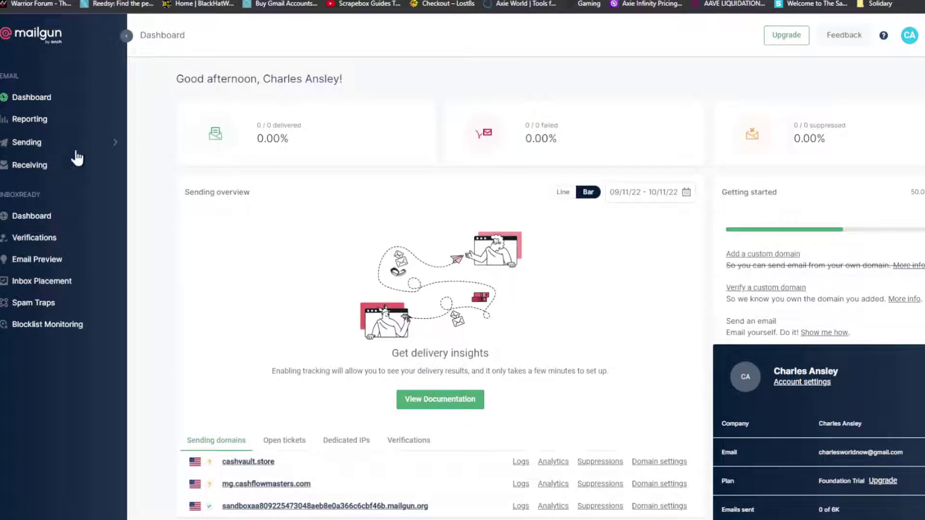
{"action": "left_click", "coordinate": [99, 144]}
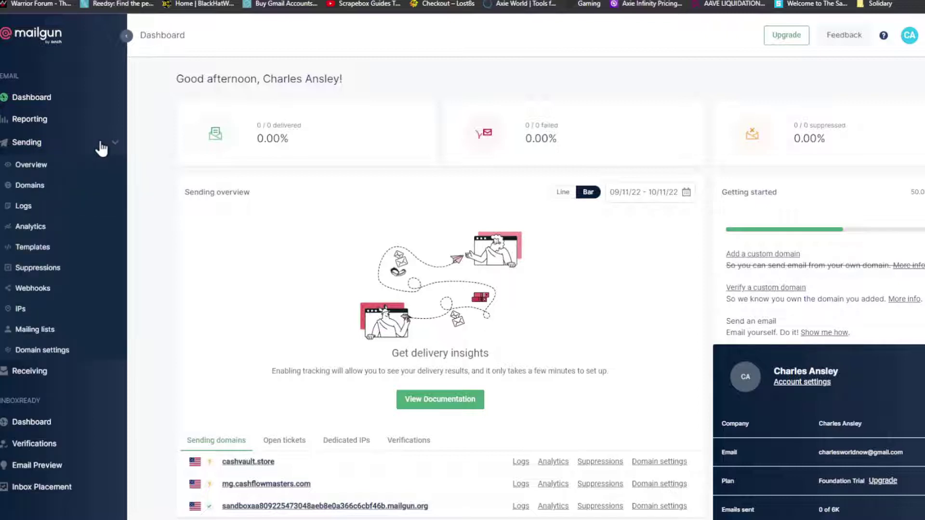
{"action": "left_click", "coordinate": [41, 186]}
{"action": "left_click_drag", "start_coordinate": [305, 183], "coordinate": [250, 185]}
{"action": "key", "text": "ctrl+c"}
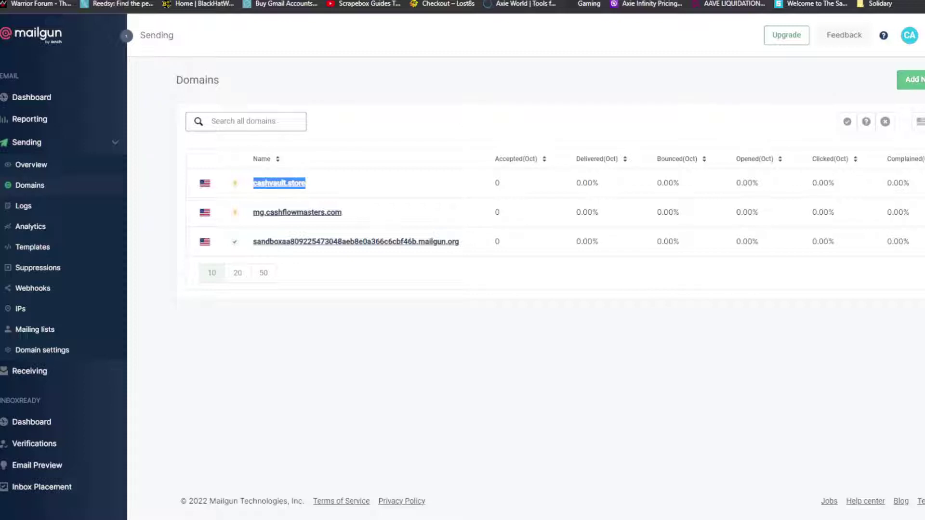
Step: Add mg.cashvault.store as a new US-region sending domain
{"action": "left_click", "coordinate": [910, 80]}
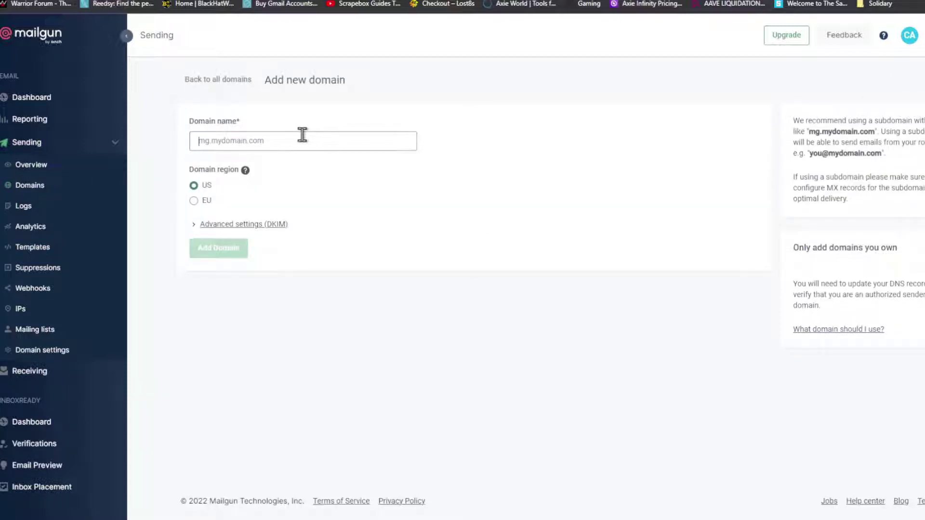
{"action": "type", "text": "mg."}
{"action": "key", "text": "ctrl+v"}
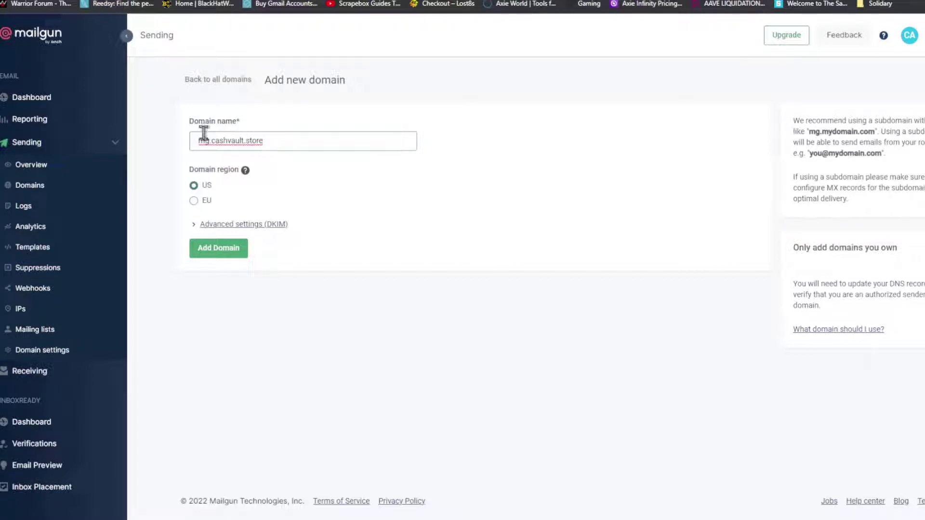
{"action": "left_click_drag", "start_coordinate": [209, 143], "coordinate": [182, 142]}
{"action": "key", "text": "BackSpace"}
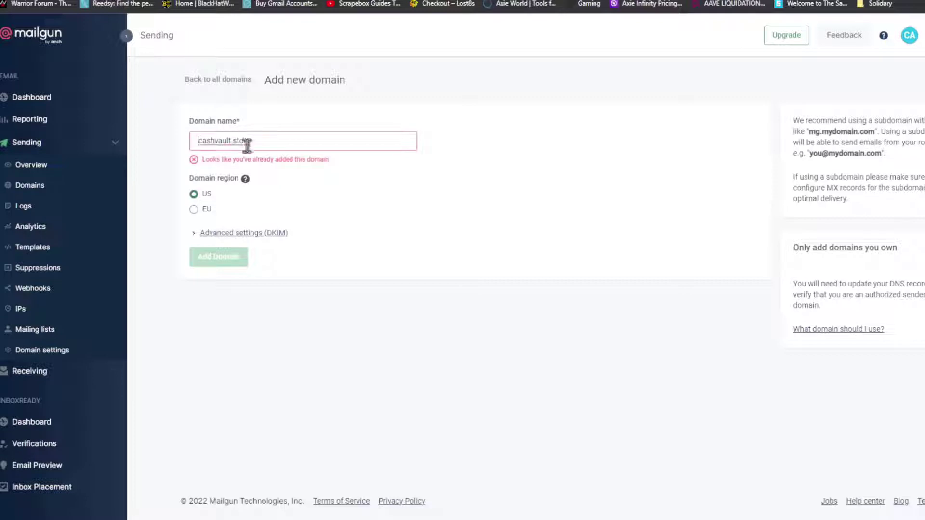
{"action": "type", "text": "mg."}
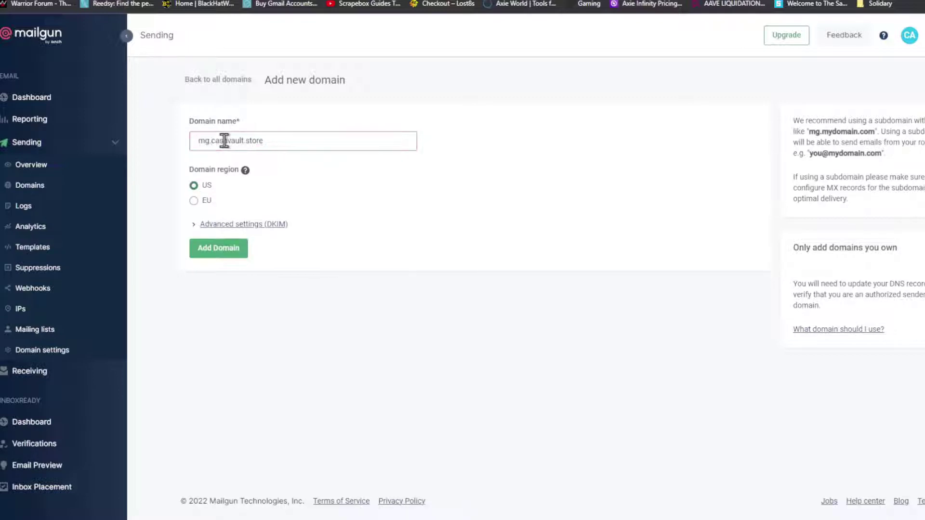
{"action": "left_click", "coordinate": [238, 258]}
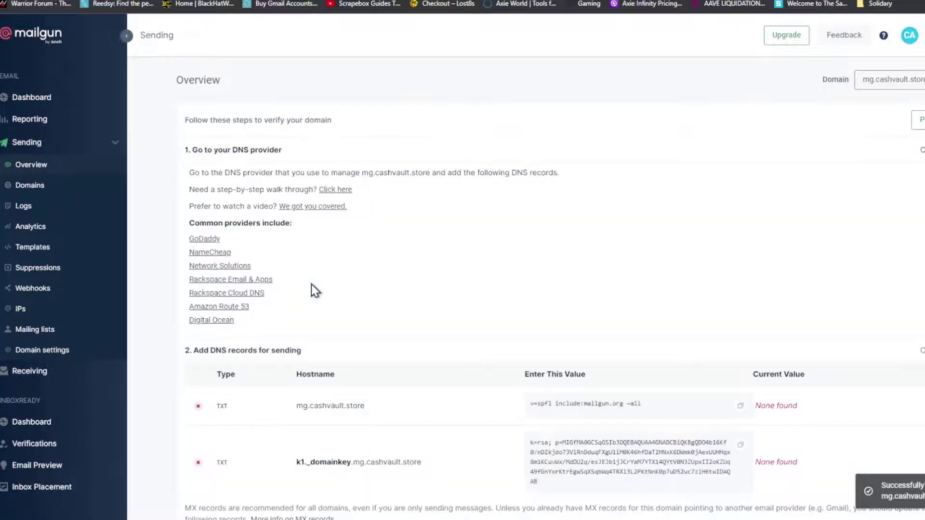
Step: Review the TXT, MX and CNAME records Mailgun requires for mg.cashvault.store, then return to Namecheap
{"action": "scroll", "coordinate": [479, 153], "scroll_direction": "down", "scroll_amount": 5}
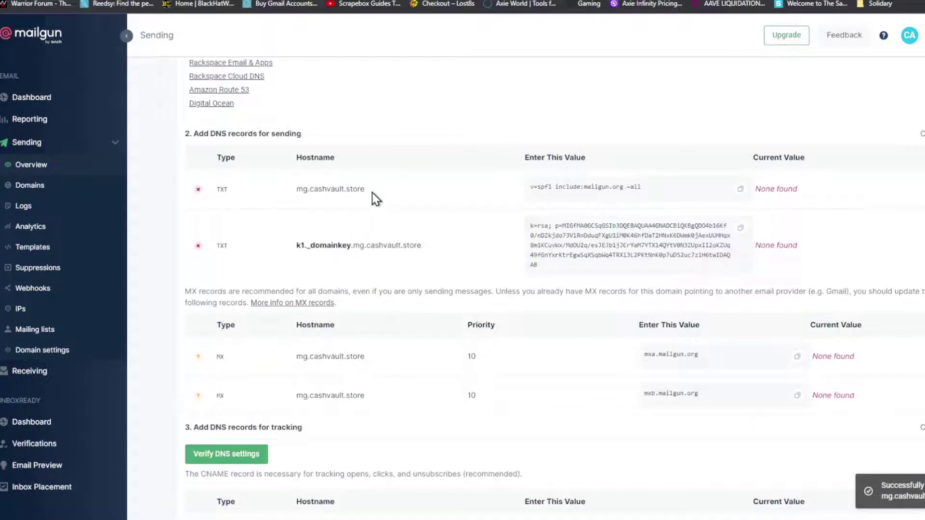
{"action": "scroll", "coordinate": [371, 192], "scroll_direction": "down", "scroll_amount": 1}
{"action": "scroll", "coordinate": [337, 400], "scroll_direction": "down", "scroll_amount": 2}
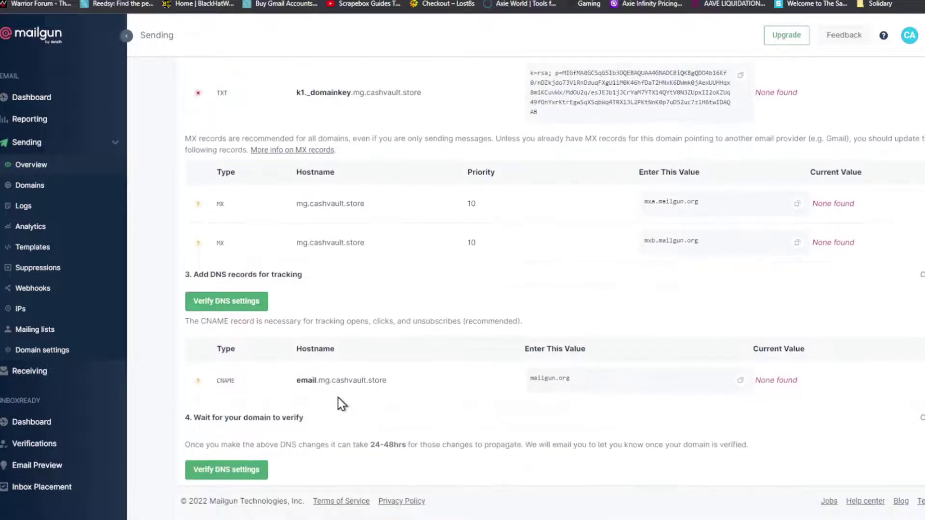
{"action": "scroll", "coordinate": [337, 409], "scroll_direction": "up", "scroll_amount": 3}
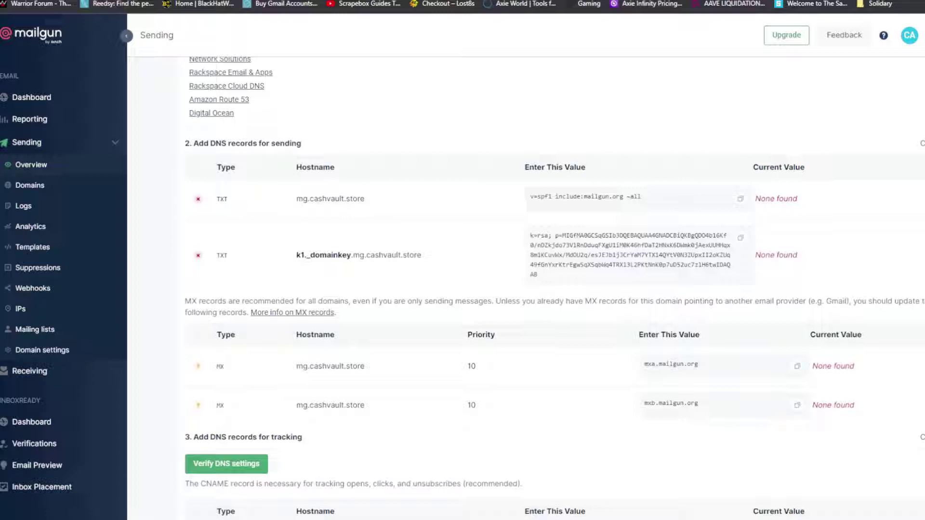
{"action": "key", "text": "ctrl+Tab"}
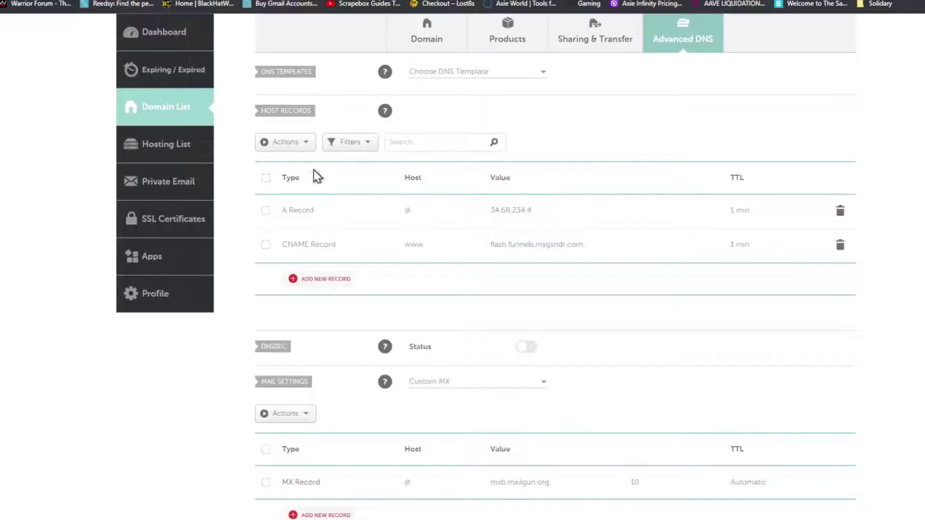
Step: Add a new TXT host record with host mg
{"action": "left_click", "coordinate": [305, 277]}
{"action": "scroll", "coordinate": [315, 254], "scroll_direction": "down", "scroll_amount": 4}
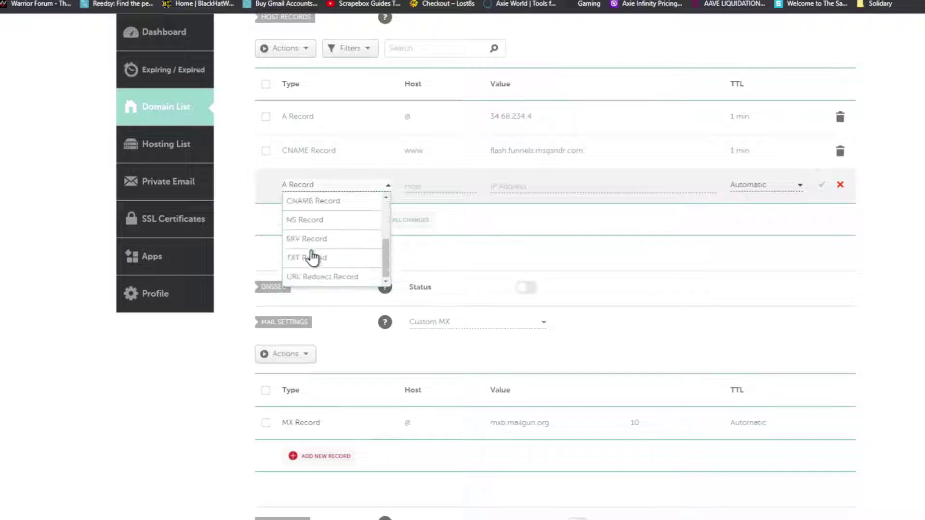
{"action": "left_click", "coordinate": [312, 256]}
{"action": "left_click", "coordinate": [416, 187]}
{"action": "type", "text": "m"}
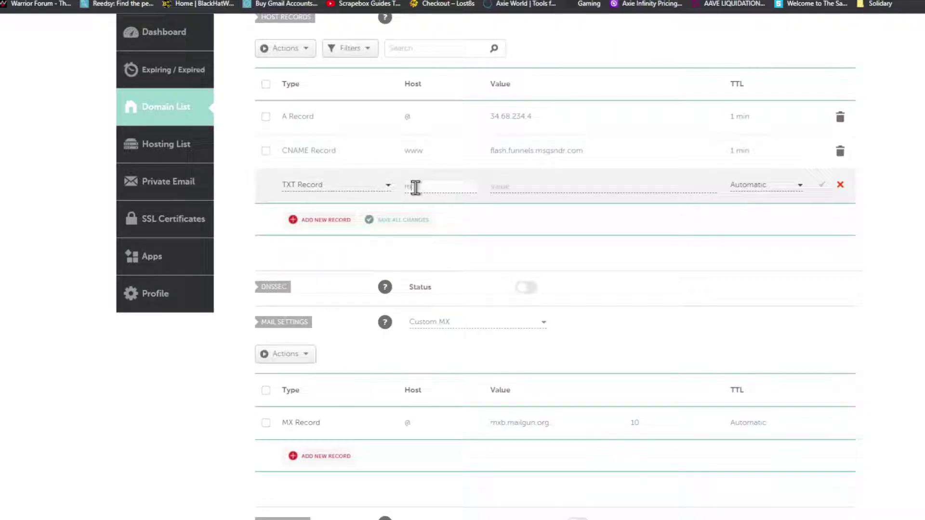
{"action": "type", "text": "g"}
Step: Paste Mailgun's SPF value into the mg TXT record and set a 1 min TTL
{"action": "key", "text": "ctrl+Tab"}
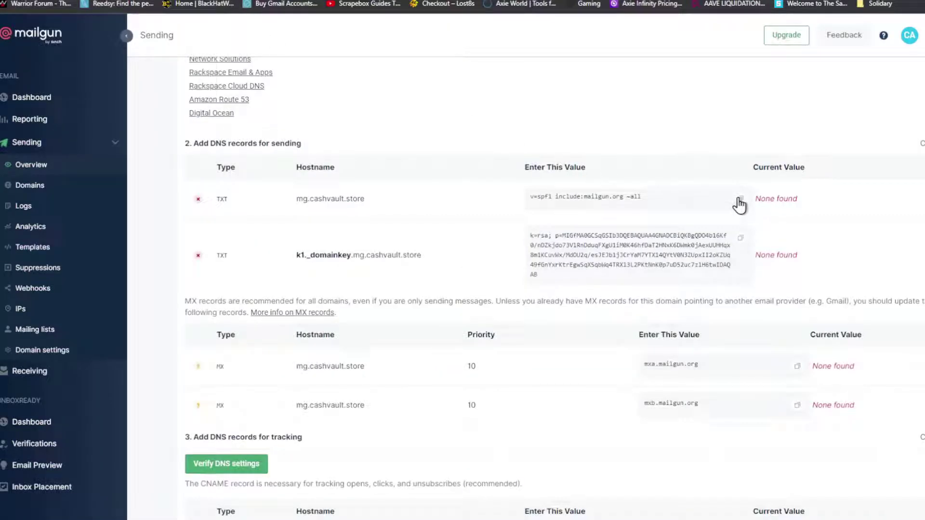
{"action": "left_click", "coordinate": [741, 202]}
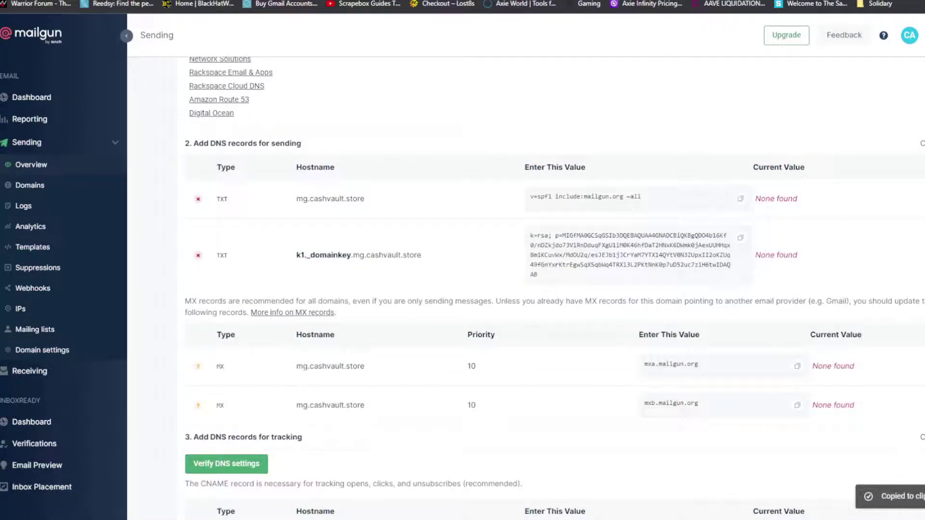
{"action": "key", "text": "ctrl+shift+Tab"}
{"action": "left_click", "coordinate": [541, 188]}
{"action": "key", "text": "ctrl+v"}
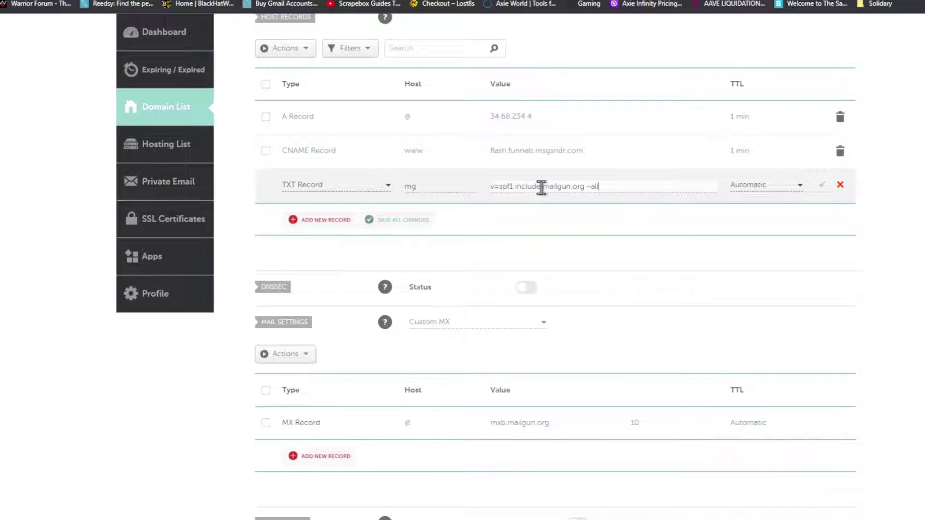
{"action": "left_click", "coordinate": [801, 185]}
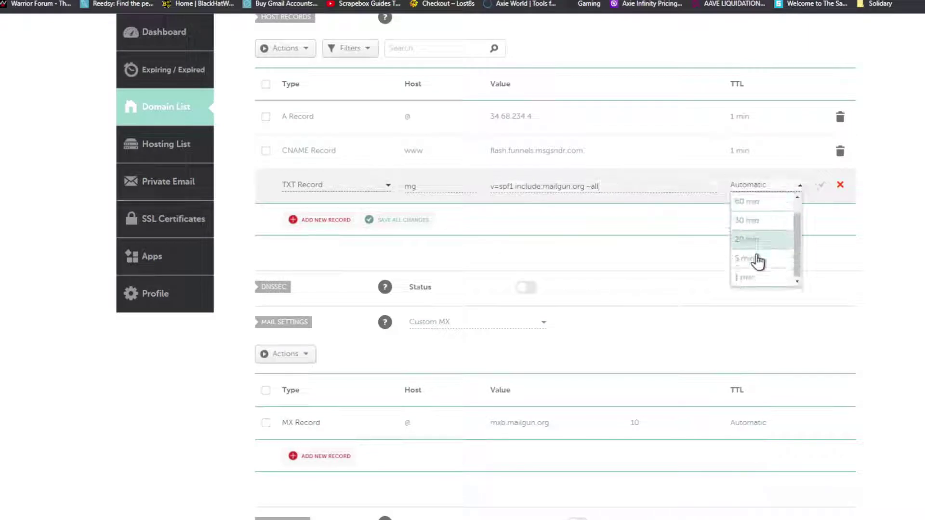
{"action": "left_click", "coordinate": [756, 276]}
{"action": "left_click", "coordinate": [828, 185]}
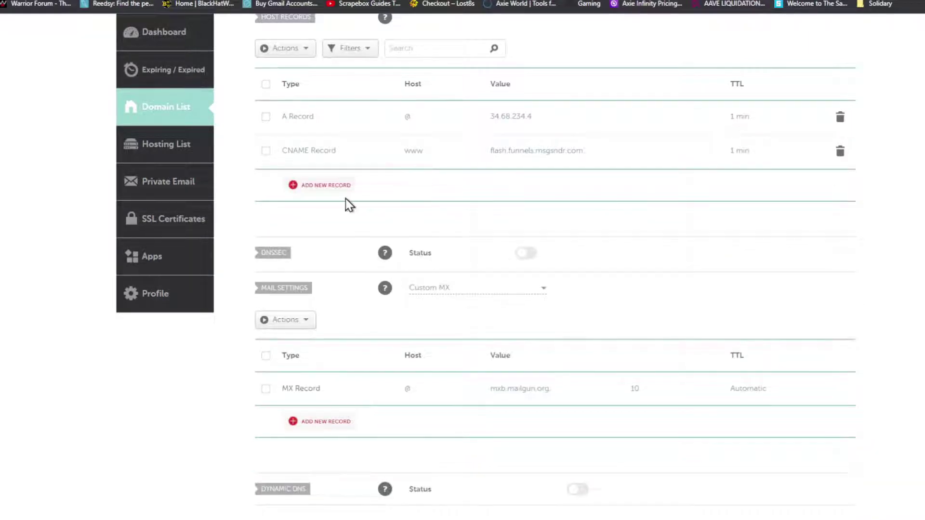
Step: Re-add the TXT record with the SPF value v=spf1 include:mailgun.org ~all, TTL 1 min, and save
{"action": "left_click", "coordinate": [350, 186]}
{"action": "left_click", "coordinate": [354, 184]}
{"action": "scroll", "coordinate": [308, 231], "scroll_direction": "down", "scroll_amount": 2}
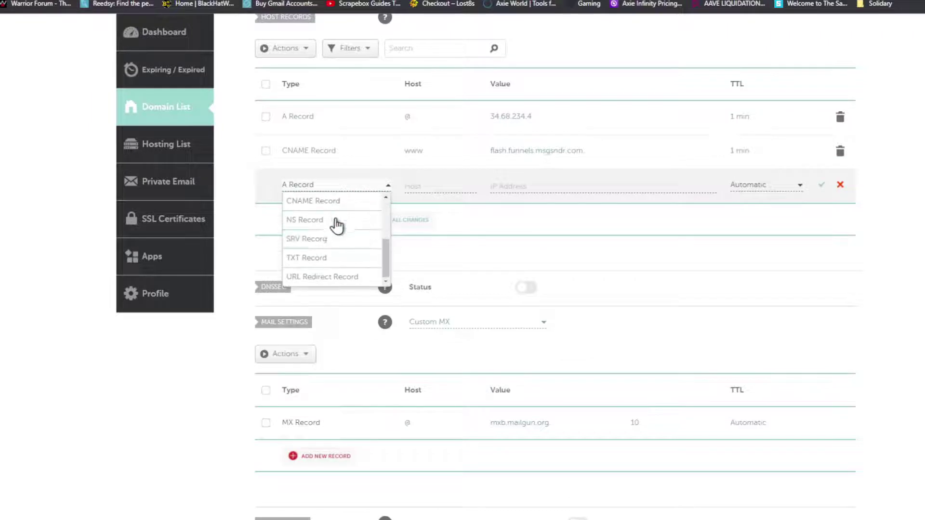
{"action": "left_click", "coordinate": [320, 257]}
{"action": "left_click", "coordinate": [429, 186]}
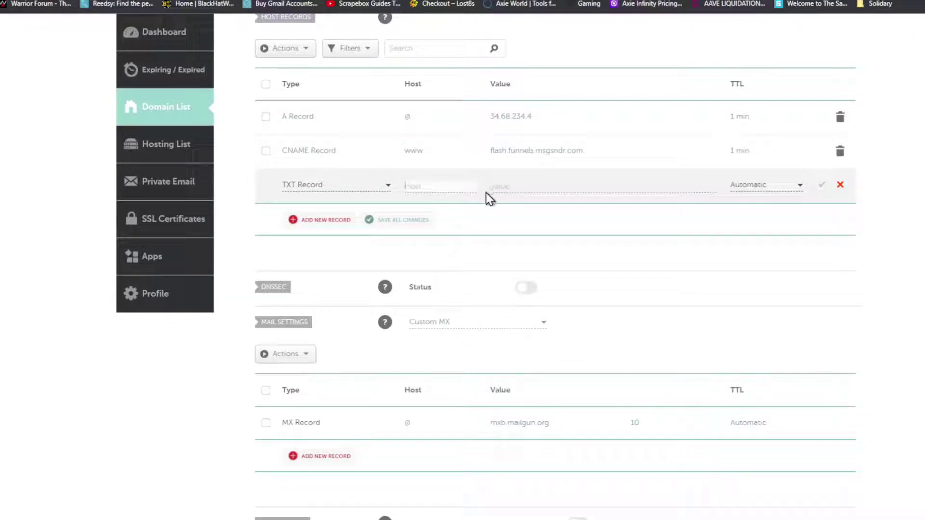
{"action": "left_click", "coordinate": [508, 186]}
{"action": "key", "text": "ctrl+v"}
{"action": "left_click", "coordinate": [777, 190]}
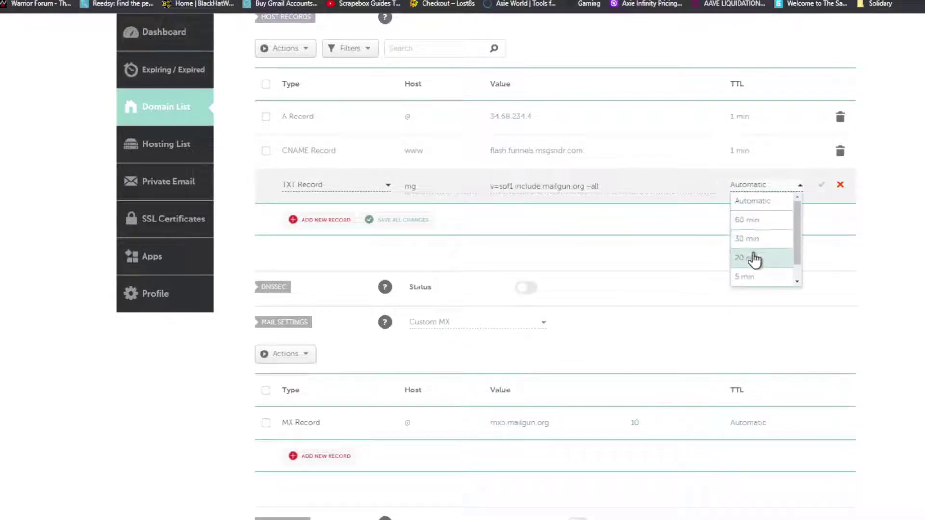
{"action": "scroll", "coordinate": [755, 260], "scroll_direction": "down", "scroll_amount": 1}
{"action": "left_click", "coordinate": [750, 277]}
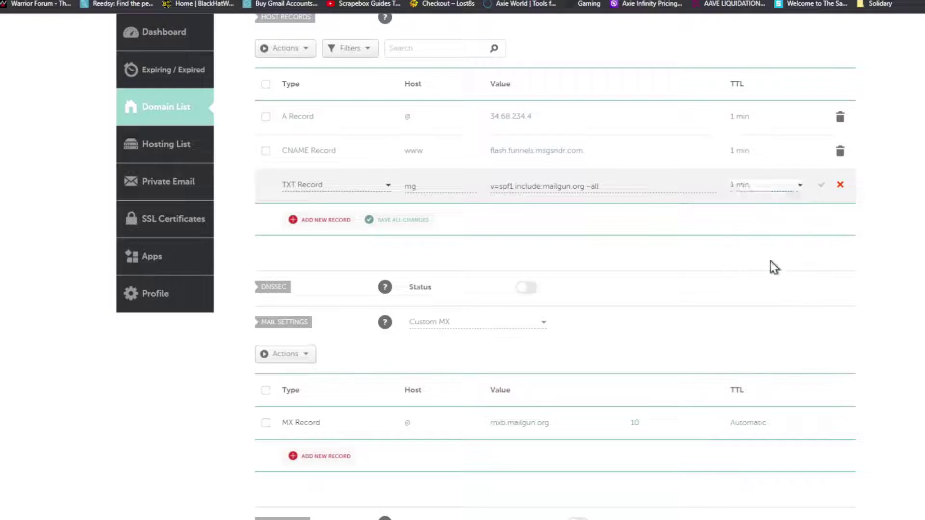
{"action": "left_click", "coordinate": [818, 186]}
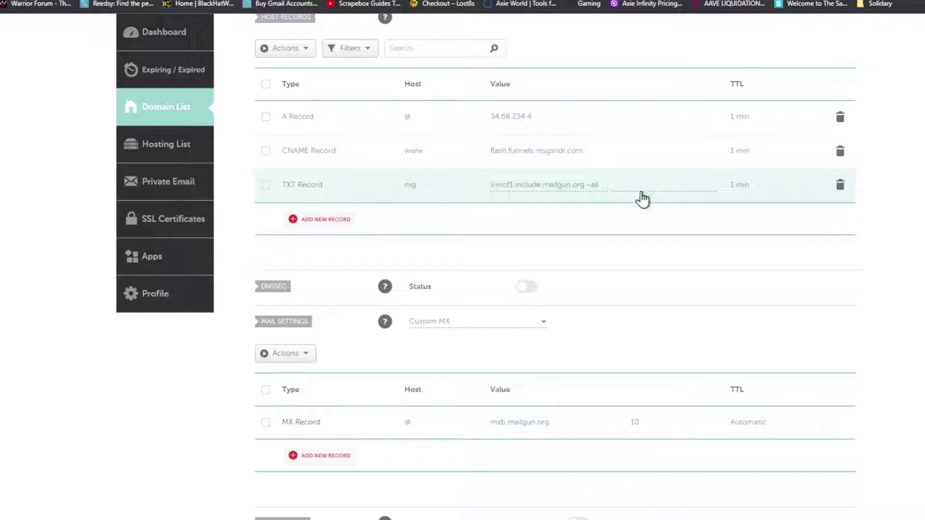
Step: Add a TXT record with host k1._domainkey.mg copied from Mailgun
{"action": "left_click", "coordinate": [291, 219]}
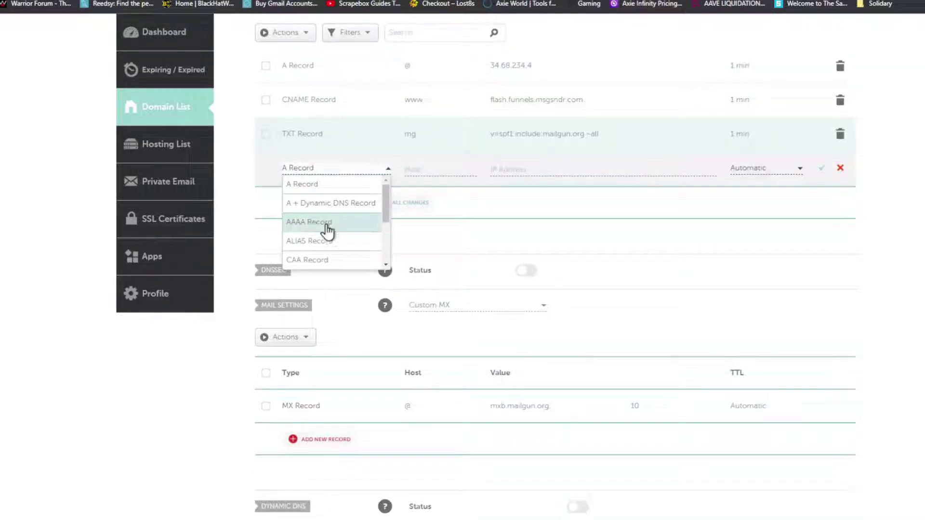
{"action": "scroll", "coordinate": [328, 231], "scroll_direction": "down", "scroll_amount": 3}
{"action": "left_click", "coordinate": [332, 240]}
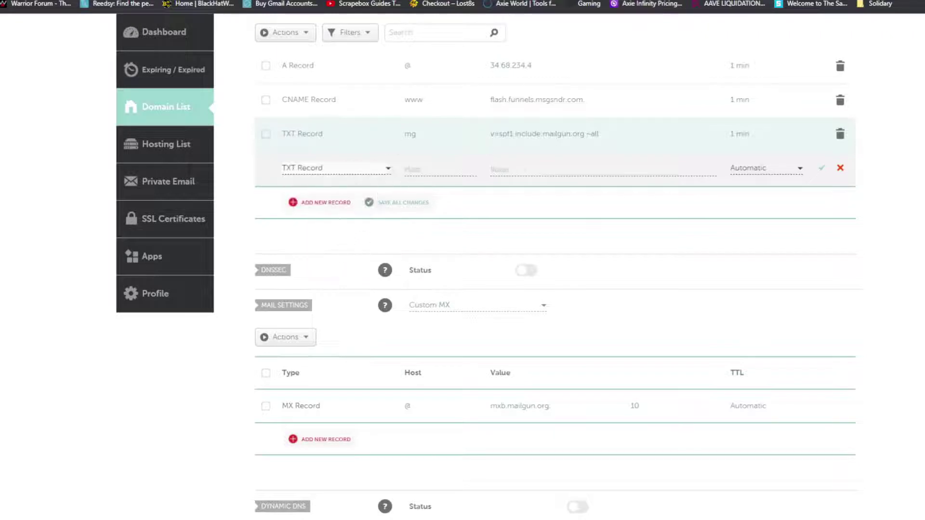
{"action": "key", "text": "ctrl+Tab"}
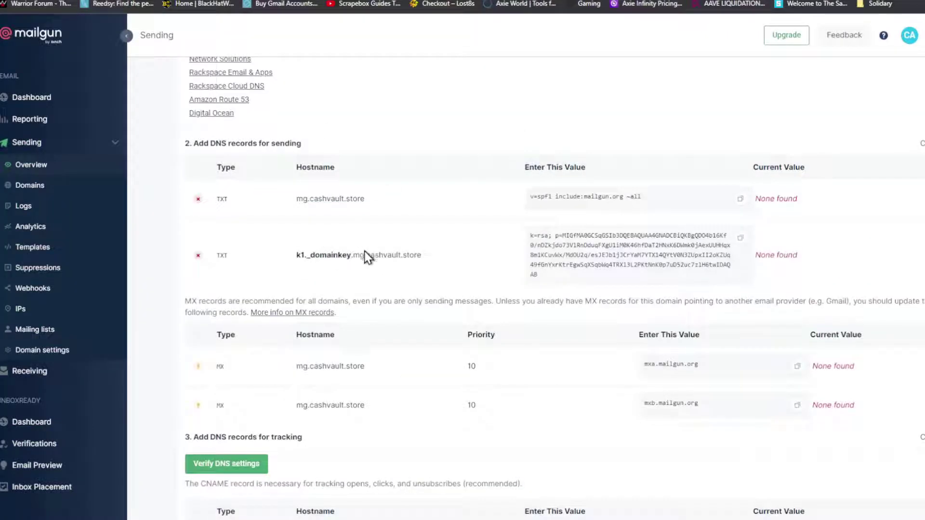
{"action": "left_click_drag", "start_coordinate": [364, 256], "coordinate": [297, 262]}
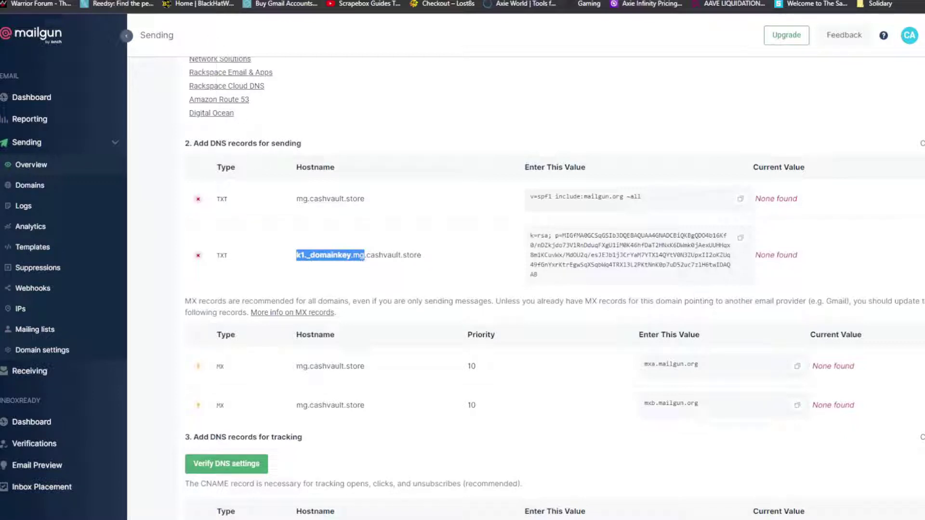
{"action": "key", "text": "ctrl+shift+Tab"}
{"action": "left_click", "coordinate": [408, 169]}
{"action": "key", "text": "ctrl+v"}
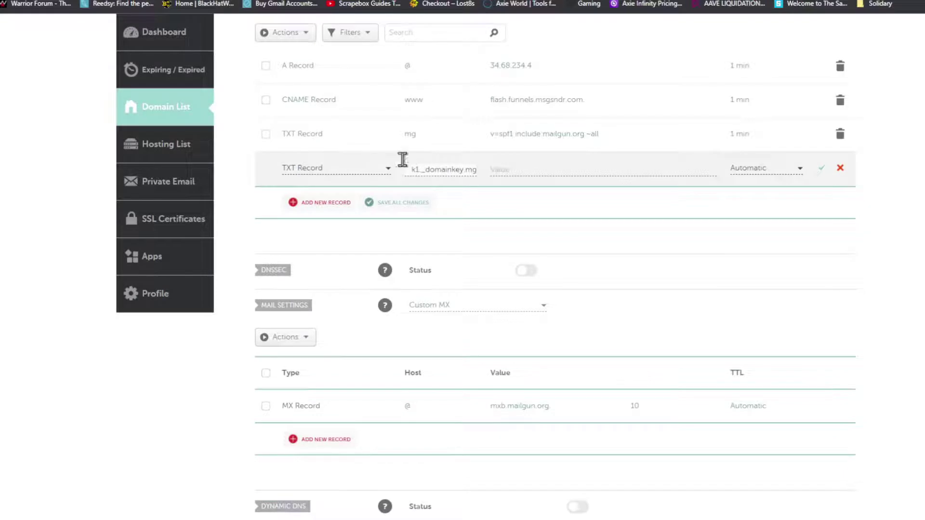
Step: Paste Mailgun's DKIM key as the record value, set TTL 1 min, and save
{"action": "key", "text": "ctrl+Tab"}
{"action": "triple_click", "coordinate": [564, 242]}
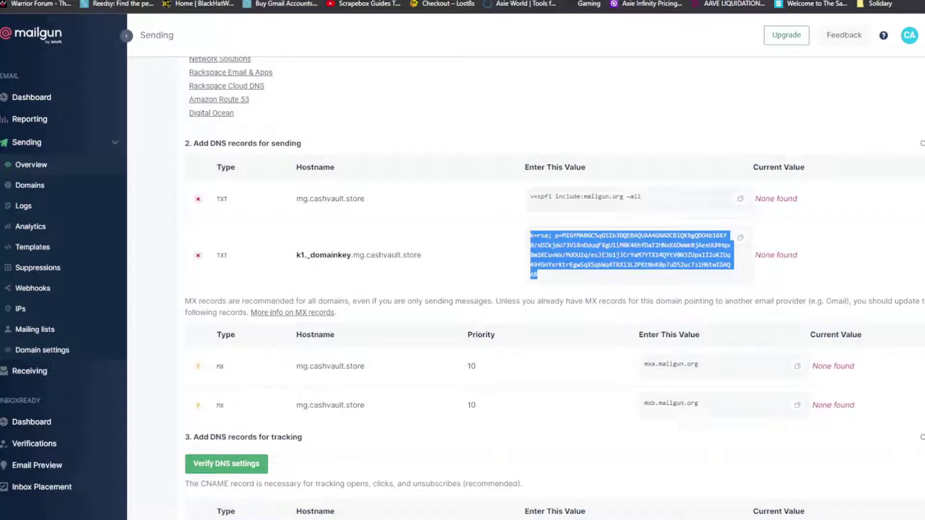
{"action": "left_click", "coordinate": [740, 238]}
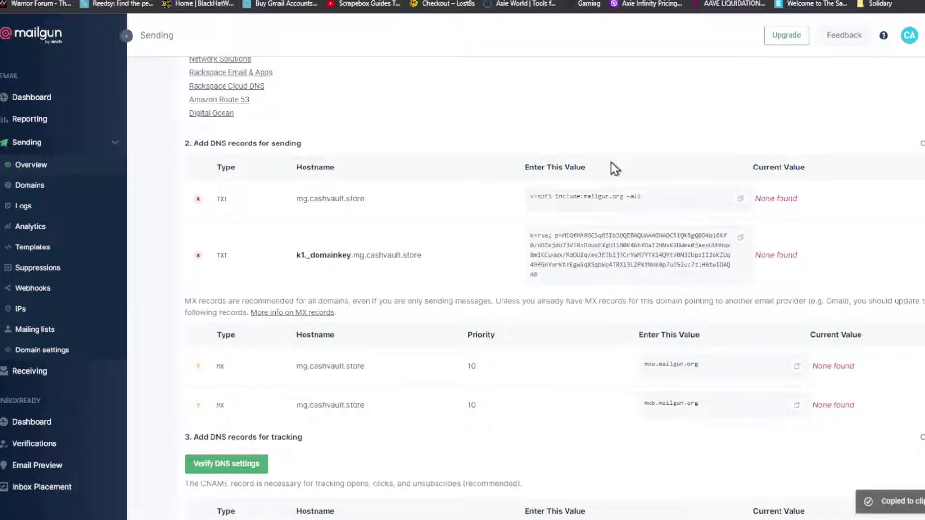
{"action": "key", "text": "ctrl+Tab"}
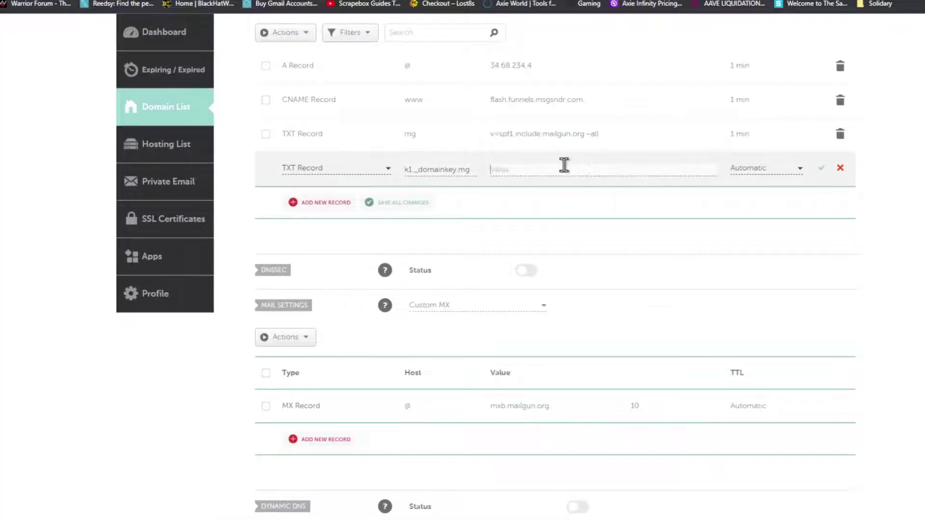
{"action": "key", "text": "ctrl+v"}
{"action": "left_click", "coordinate": [748, 177]}
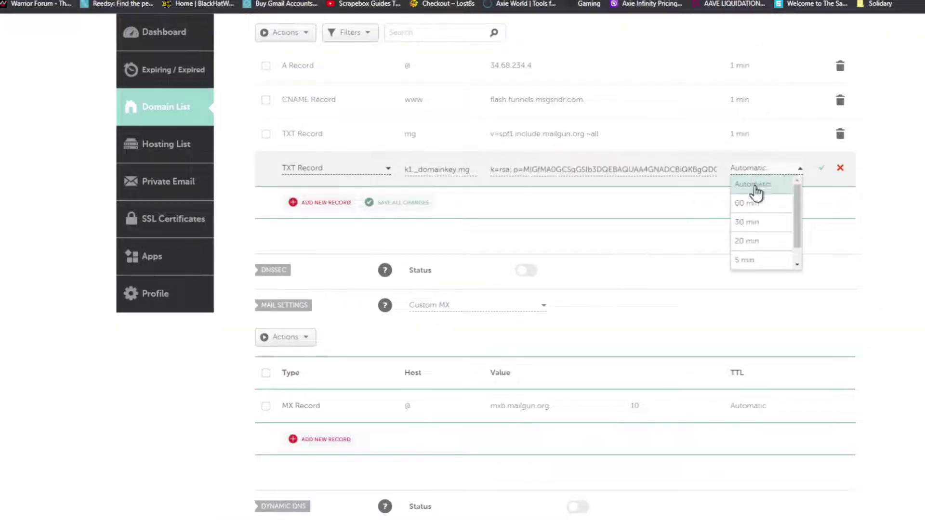
{"action": "left_click", "coordinate": [748, 260]}
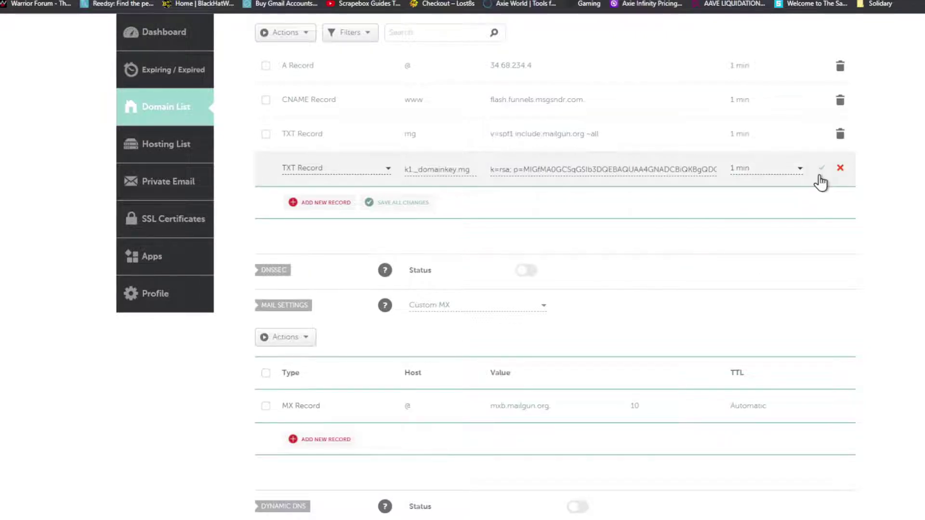
{"action": "left_click", "coordinate": [821, 169]}
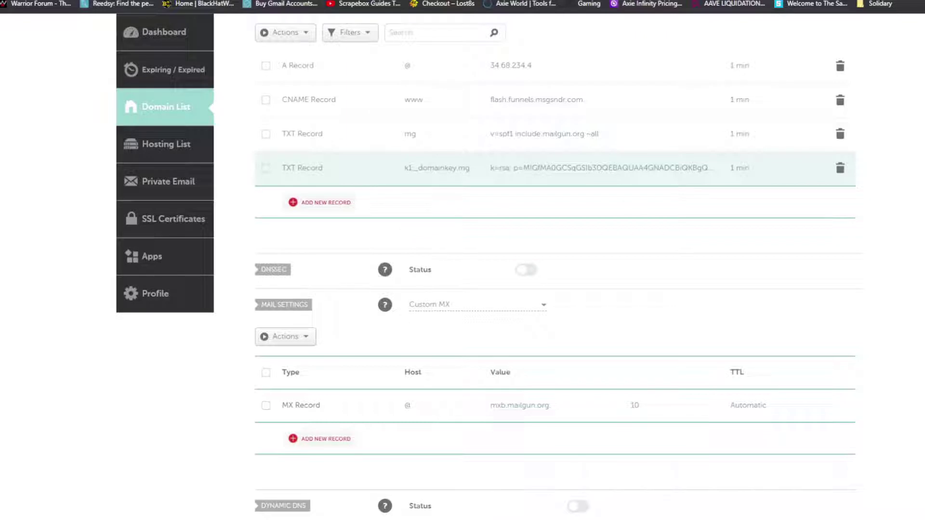
Step: Set the existing MX record's host to mg with a 1 min TTL
{"action": "key", "text": "ctrl+Tab"}
{"action": "scroll", "coordinate": [314, 198], "scroll_direction": "down", "scroll_amount": 3}
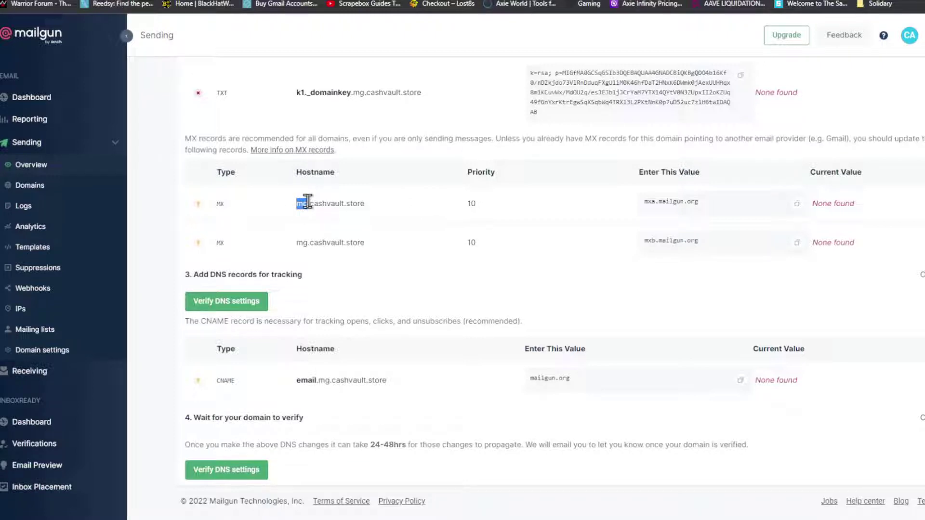
{"action": "key", "text": "ctrl+shift+Tab"}
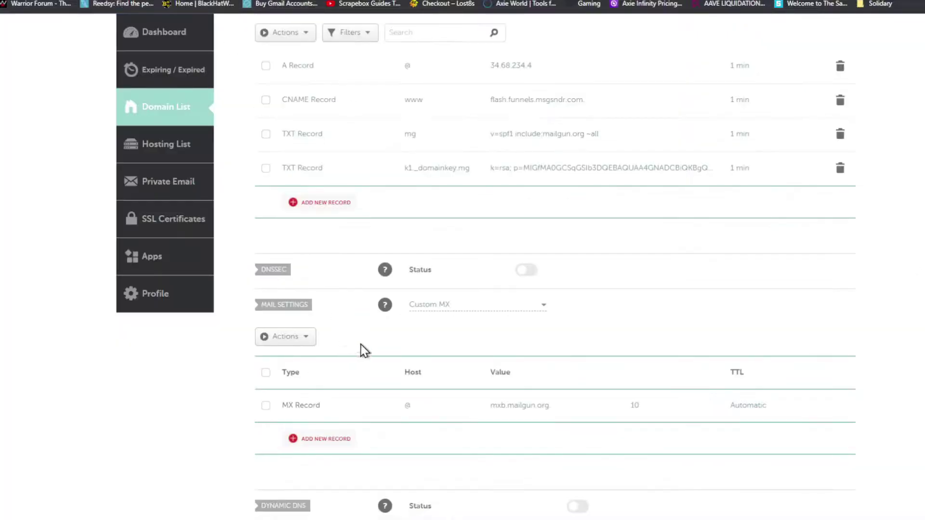
{"action": "scroll", "coordinate": [360, 345], "scroll_direction": "down", "scroll_amount": 2}
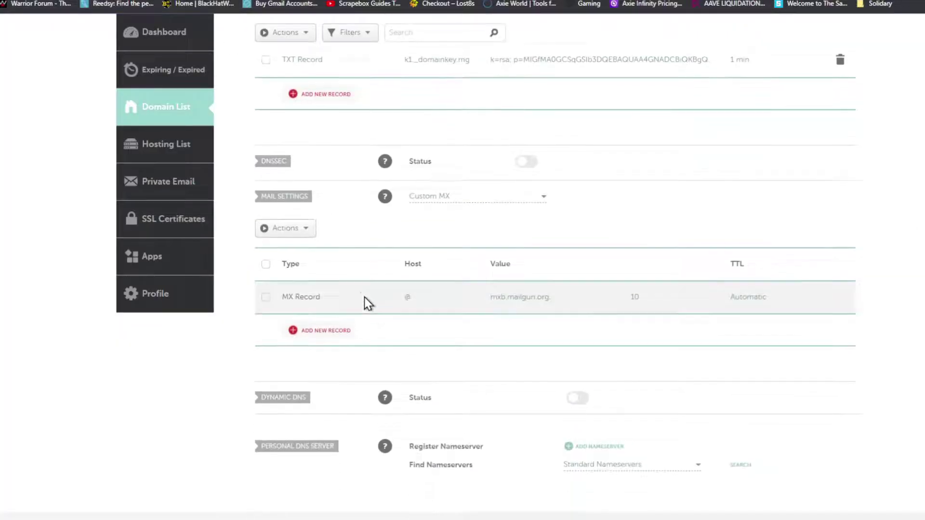
{"action": "left_click", "coordinate": [410, 304]}
{"action": "type", "text": "mg"}
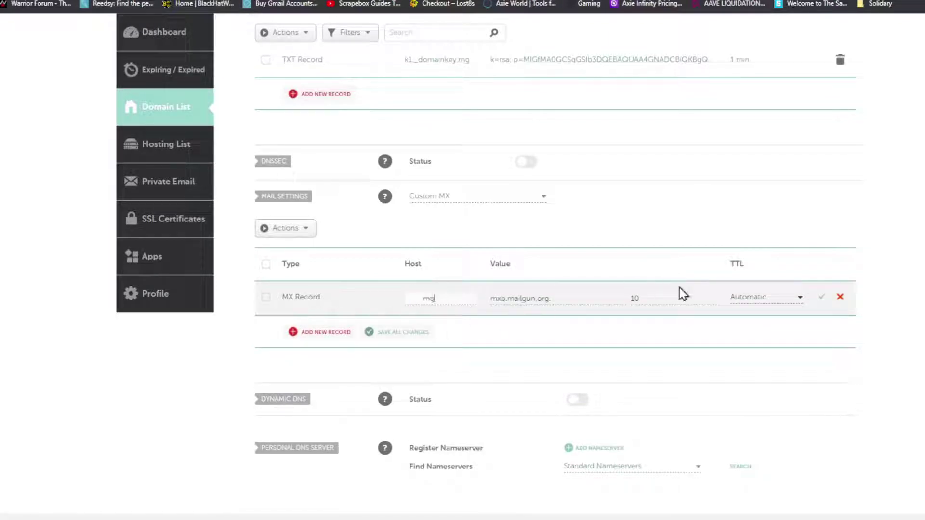
{"action": "left_click", "coordinate": [748, 300]}
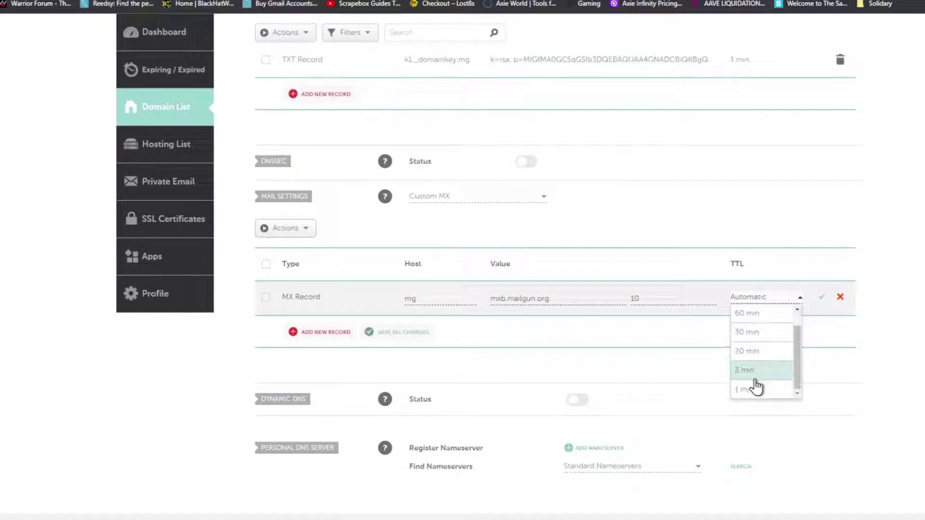
{"action": "left_click", "coordinate": [755, 389]}
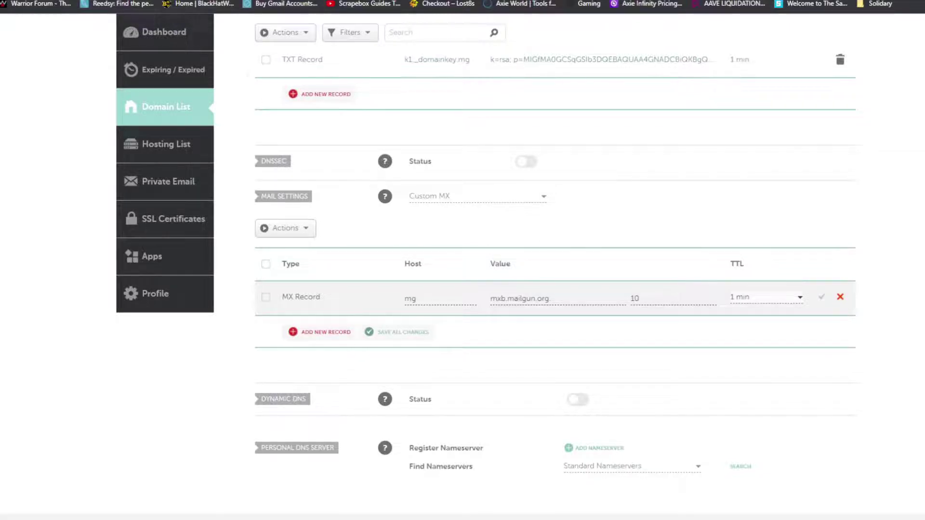
Step: Copy mxb.mailgun.org from Mailgun and save the edited MX record
{"action": "key", "text": "ctrl+Tab"}
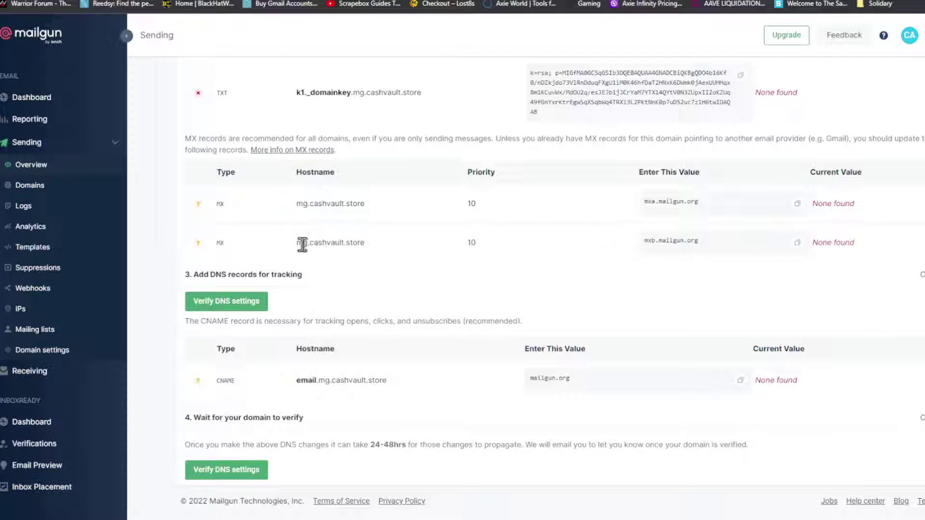
{"action": "double_click", "coordinate": [472, 243]}
{"action": "left_click_drag", "start_coordinate": [646, 237], "coordinate": [696, 235]}
{"action": "left_click", "coordinate": [798, 242]}
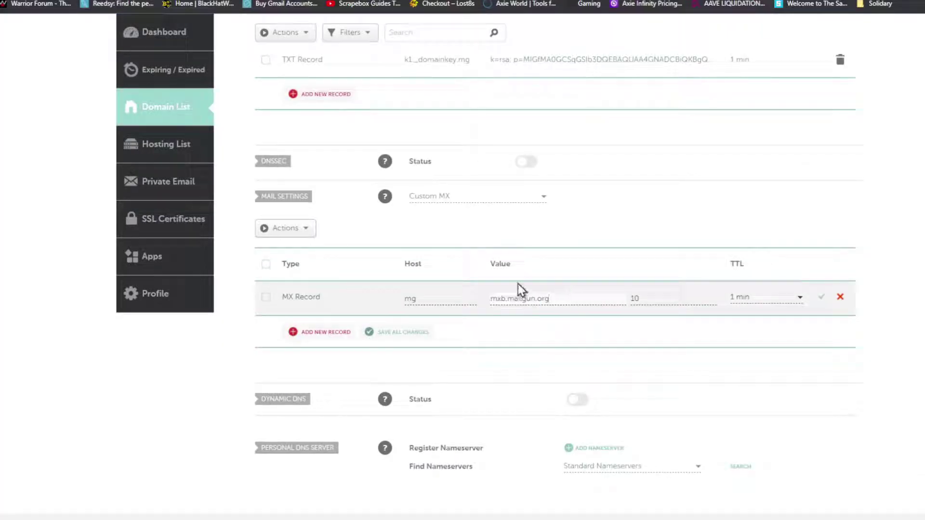
{"action": "left_click", "coordinate": [821, 297]}
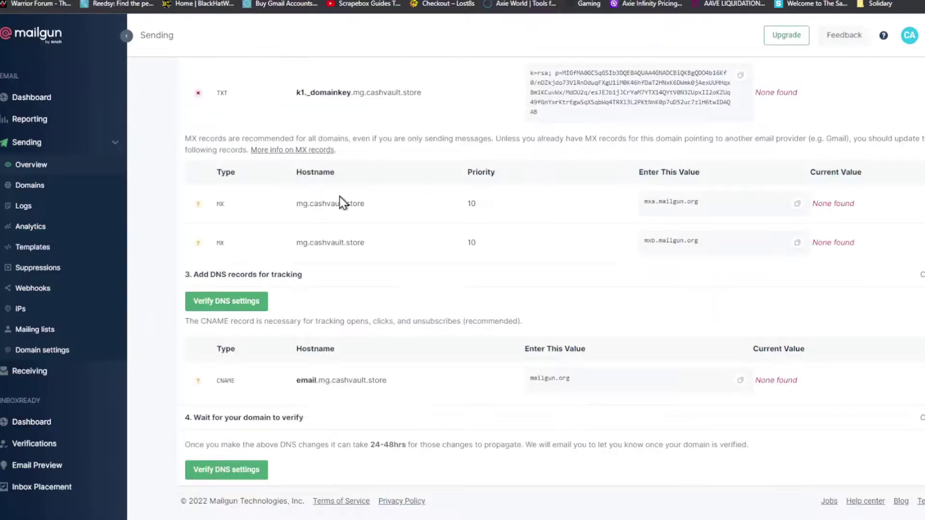
Step: Copy the mxa.mailgun.org mail server value from Mailgun's DNS records
{"action": "double_click", "coordinate": [301, 202]}
{"action": "left_click_drag", "start_coordinate": [640, 201], "coordinate": [692, 203]}
{"action": "left_click", "coordinate": [661, 201]}
{"action": "left_click", "coordinate": [796, 204]}
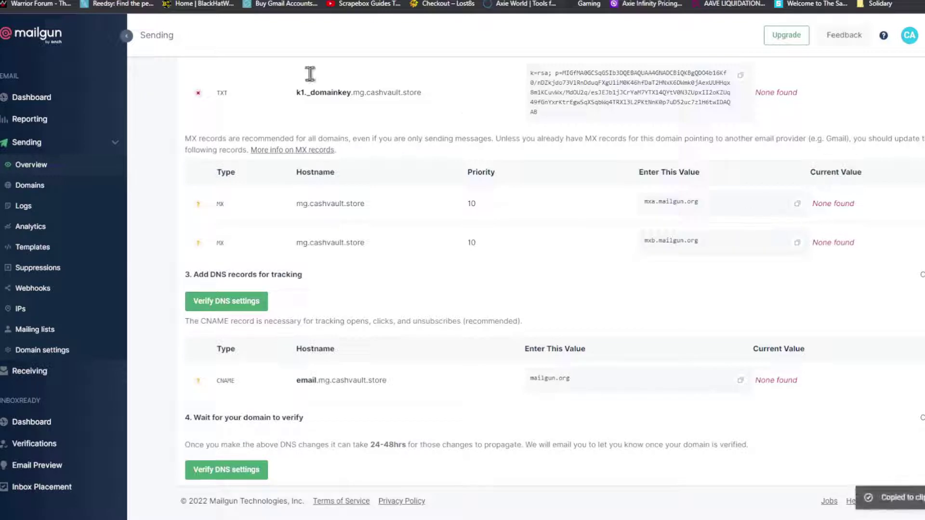
{"action": "key", "text": "ctrl+Tab"}
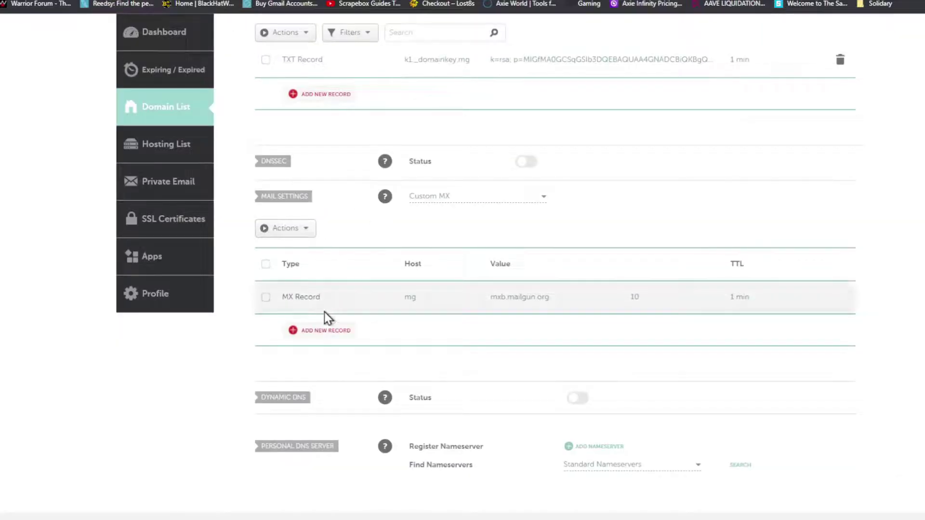
Step: Add an MX record for host mg pointing to mxa.mailgun.org, priority 10, TTL 1 min
{"action": "left_click", "coordinate": [330, 331]}
{"action": "scroll", "coordinate": [352, 279], "scroll_direction": "down", "scroll_amount": 3}
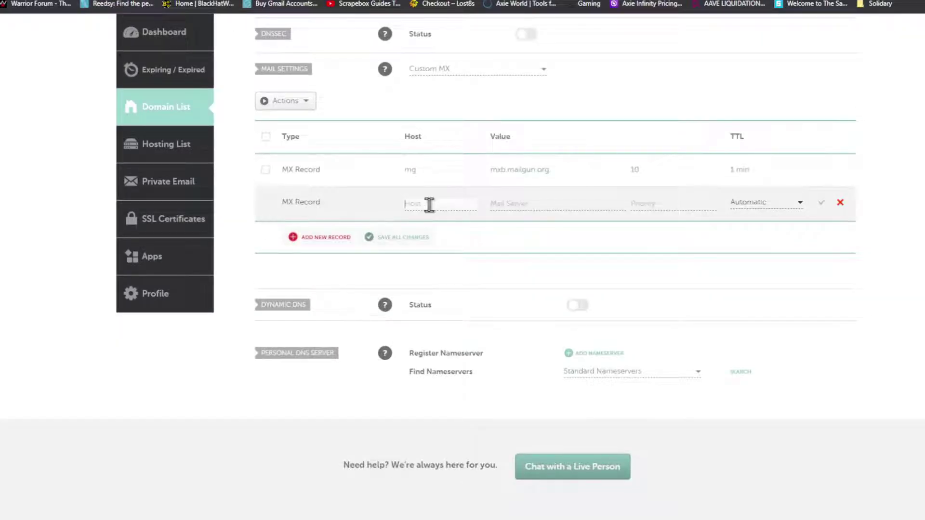
{"action": "type", "text": "mg"}
{"action": "key", "text": "Tab"}
{"action": "key", "text": "ctrl+v"}
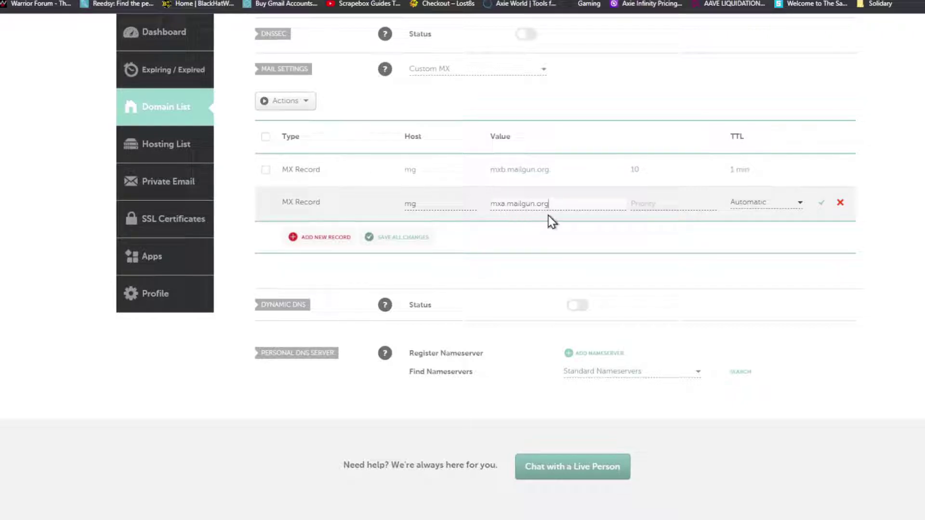
{"action": "left_click", "coordinate": [657, 203]}
{"action": "type", "text": "10"}
{"action": "left_click", "coordinate": [737, 207]}
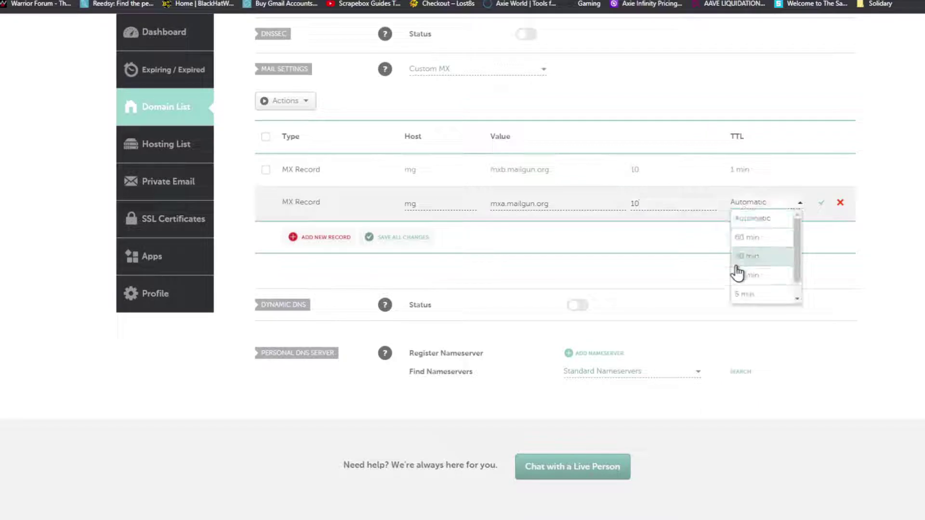
{"action": "left_click", "coordinate": [750, 294]}
{"action": "left_click", "coordinate": [821, 203]}
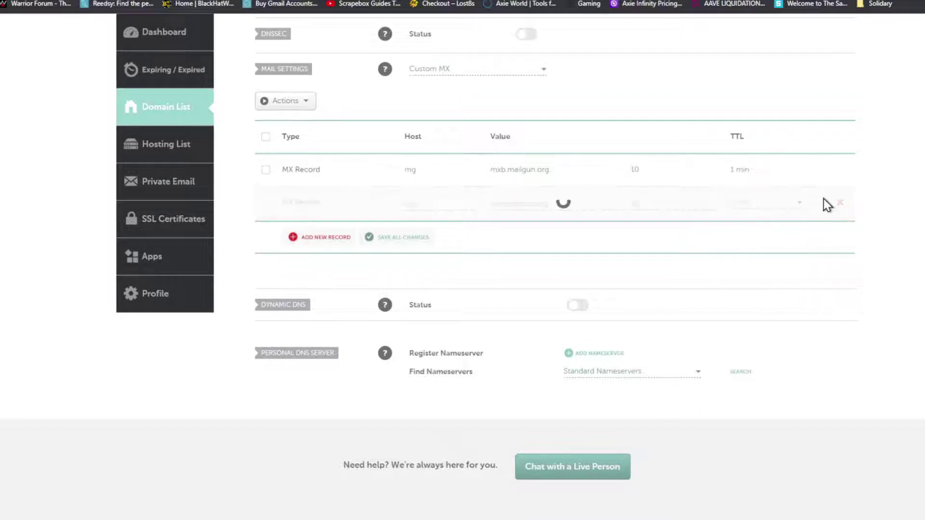
{"action": "scroll", "coordinate": [376, 227], "scroll_direction": "up", "scroll_amount": 4}
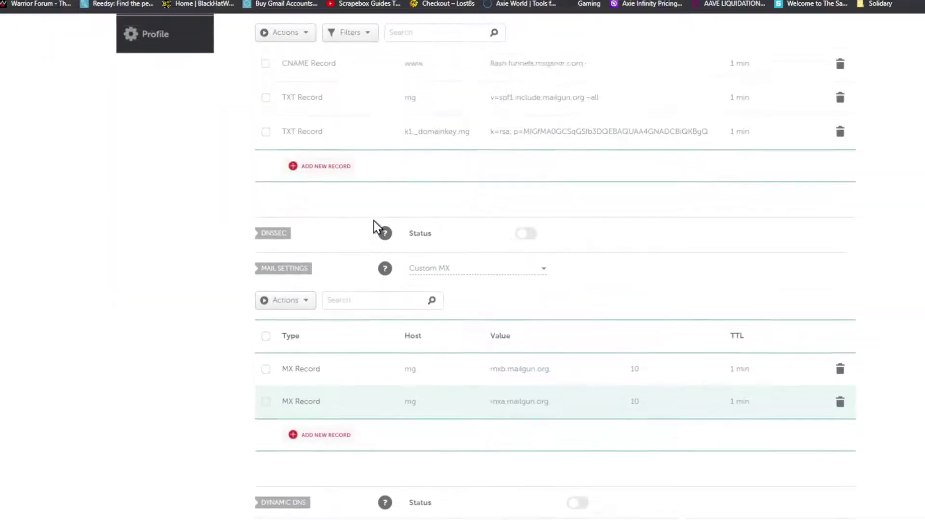
{"action": "scroll", "coordinate": [375, 227], "scroll_direction": "up", "scroll_amount": 5}
{"action": "key", "text": "ctrl+Tab"}
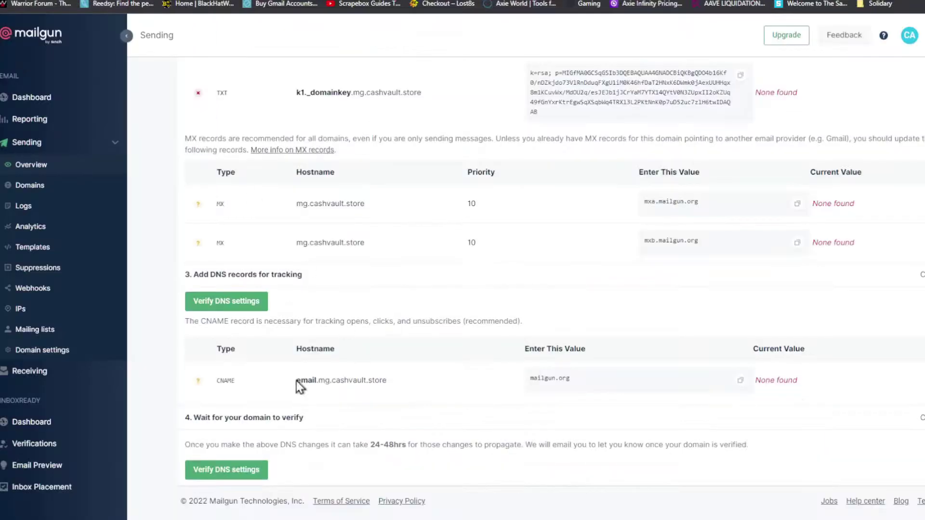
Step: Add a new CNAME record with host email.mg
{"action": "left_click_drag", "start_coordinate": [332, 380], "coordinate": [299, 380]}
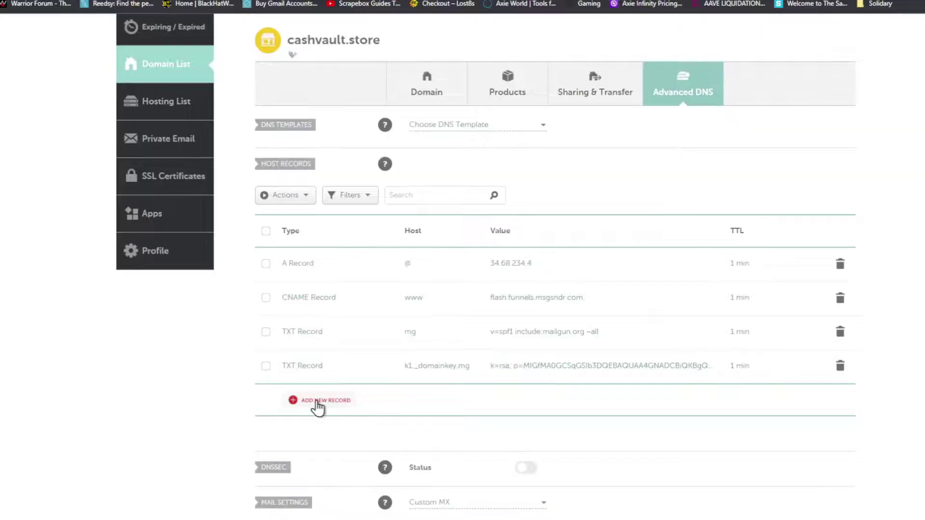
{"action": "left_click", "coordinate": [318, 400]}
{"action": "scroll", "coordinate": [308, 231], "scroll_direction": "down", "scroll_amount": 2}
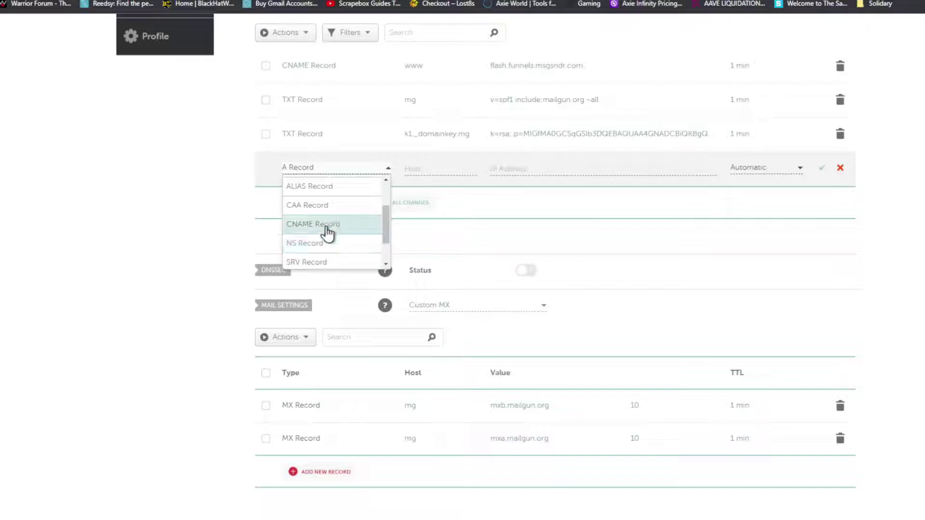
{"action": "left_click", "coordinate": [327, 234]}
{"action": "left_click", "coordinate": [424, 171]}
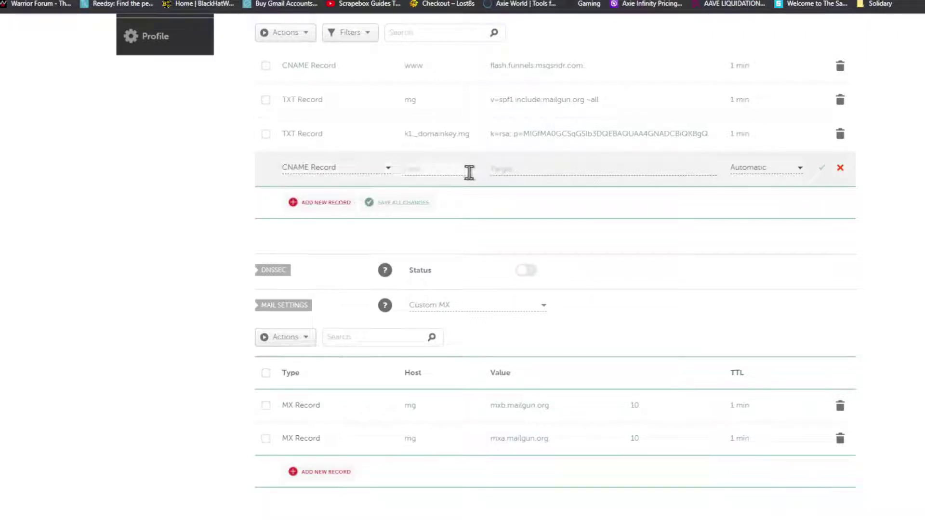
{"action": "type", "text": "email.mg"}
Step: Point the CNAME to mailgun.org with a 1 min TTL, save it, and return to Mailgun
{"action": "key", "text": "alt+Tab"}
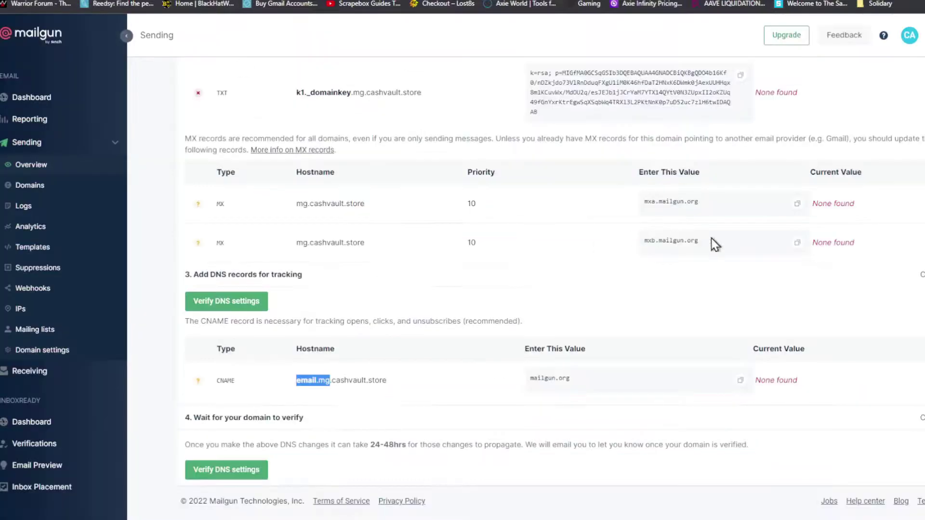
{"action": "left_click", "coordinate": [741, 381]}
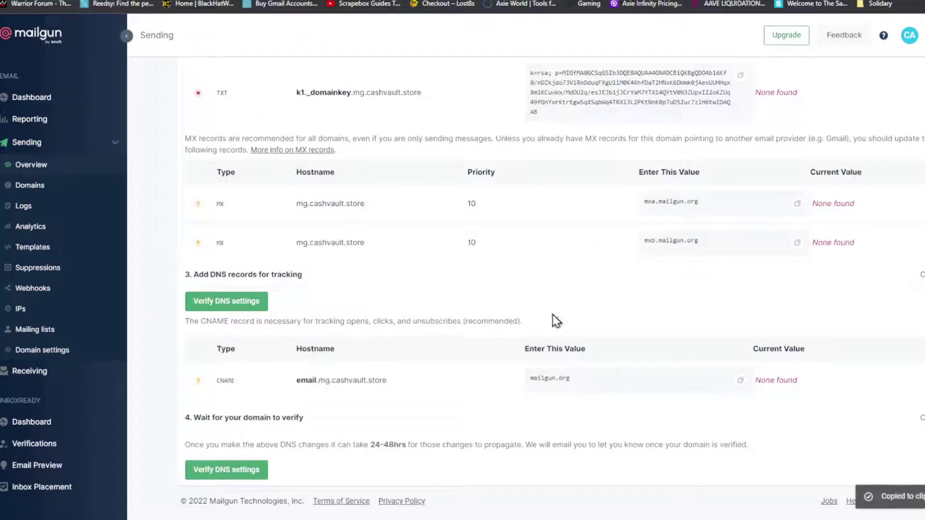
{"action": "key", "text": "alt+Tab"}
{"action": "left_click", "coordinate": [593, 167]}
{"action": "key", "text": "ctrl+v"}
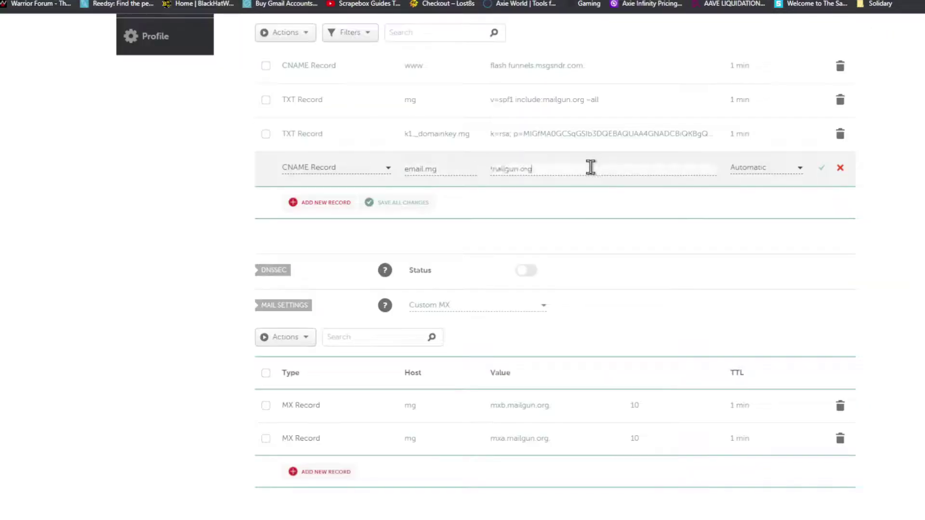
{"action": "left_click", "coordinate": [775, 174]}
{"action": "scroll", "coordinate": [759, 258], "scroll_direction": "down", "scroll_amount": 1}
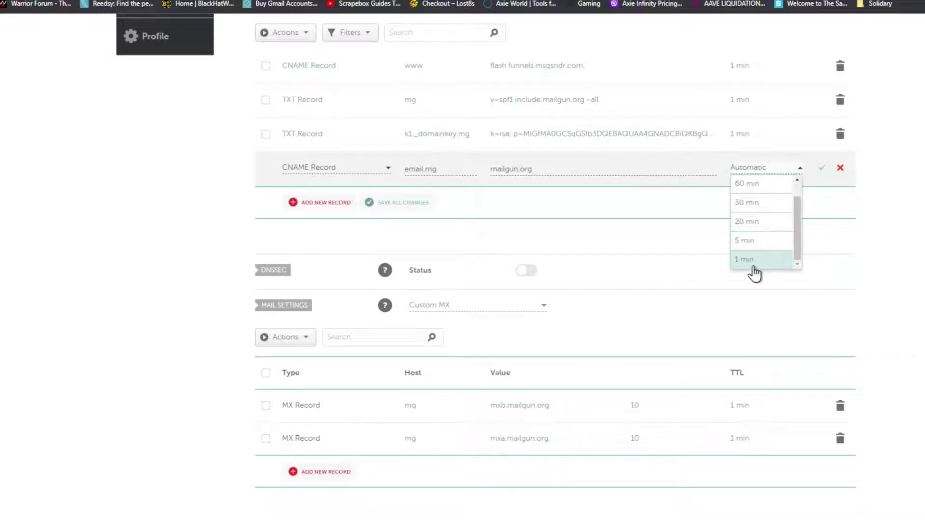
{"action": "left_click", "coordinate": [756, 271]}
{"action": "left_click", "coordinate": [820, 168]}
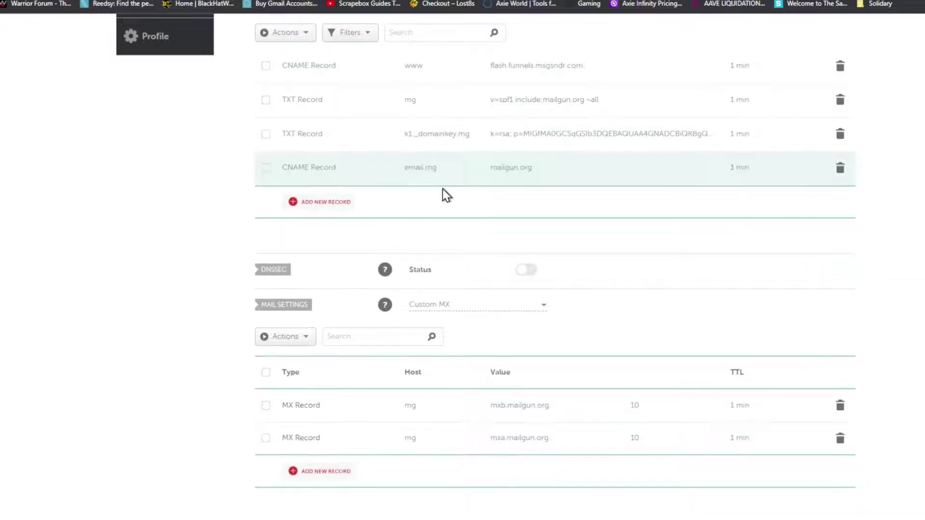
{"action": "scroll", "coordinate": [394, 213], "scroll_direction": "up", "scroll_amount": 3}
{"action": "key", "text": "alt+Tab"}
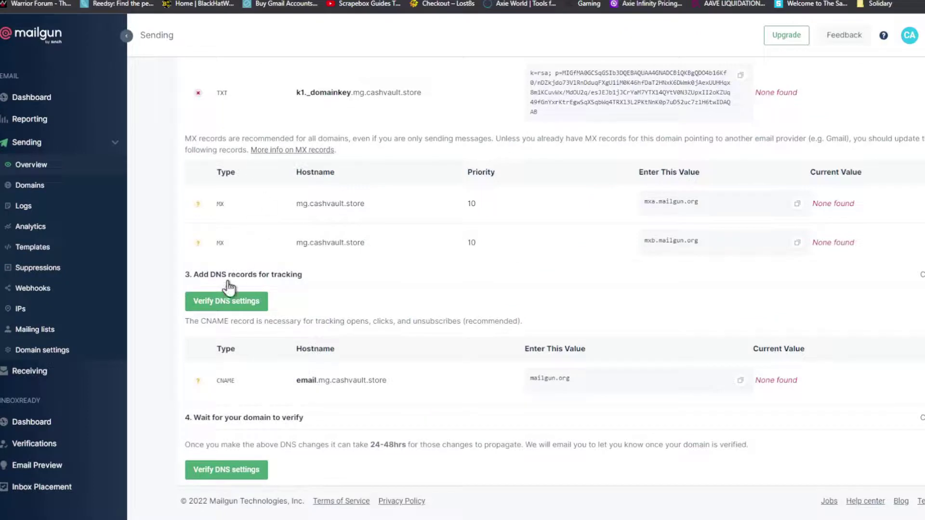
Step: Run Mailgun's DNS verification and copy the failing SPF TXT value
{"action": "left_click", "coordinate": [226, 301]}
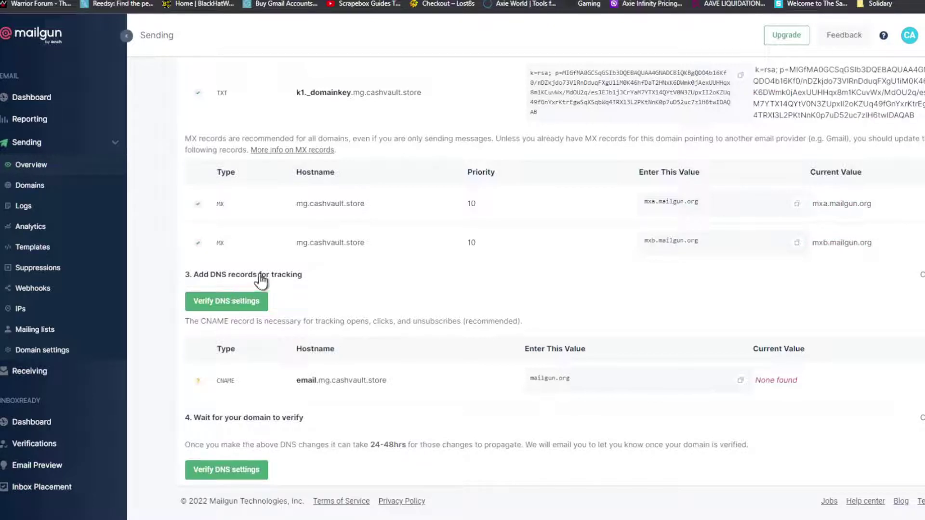
{"action": "scroll", "coordinate": [406, 262], "scroll_direction": "down", "scroll_amount": 1}
{"action": "scroll", "coordinate": [406, 337], "scroll_direction": "up", "scroll_amount": 5}
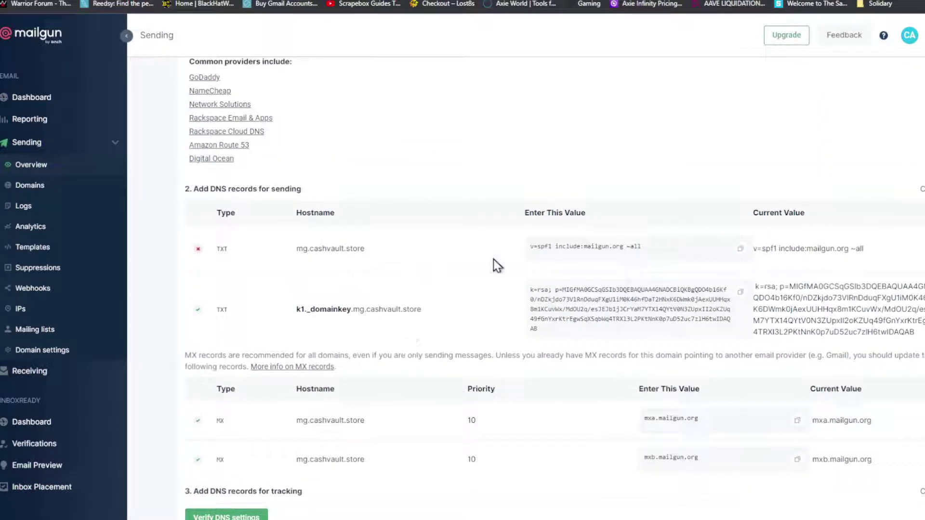
{"action": "left_click", "coordinate": [638, 248]}
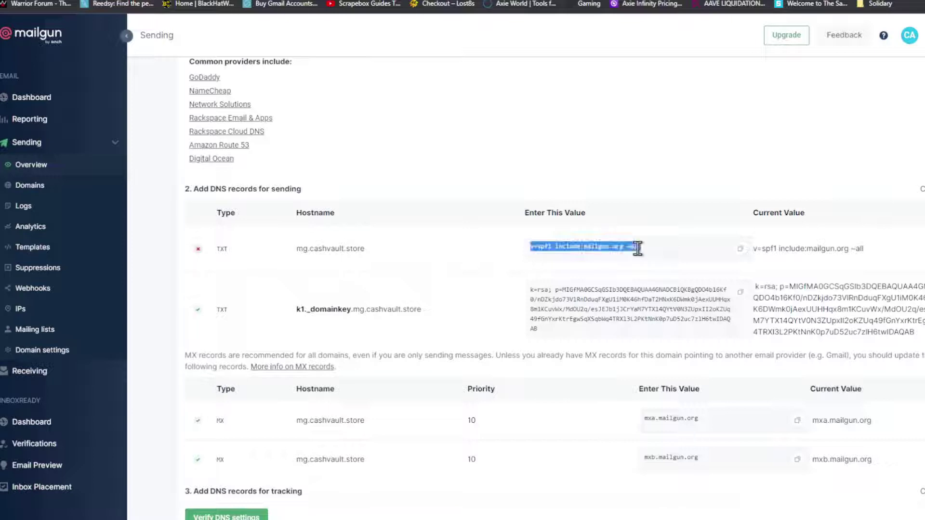
{"action": "left_click", "coordinate": [737, 250]}
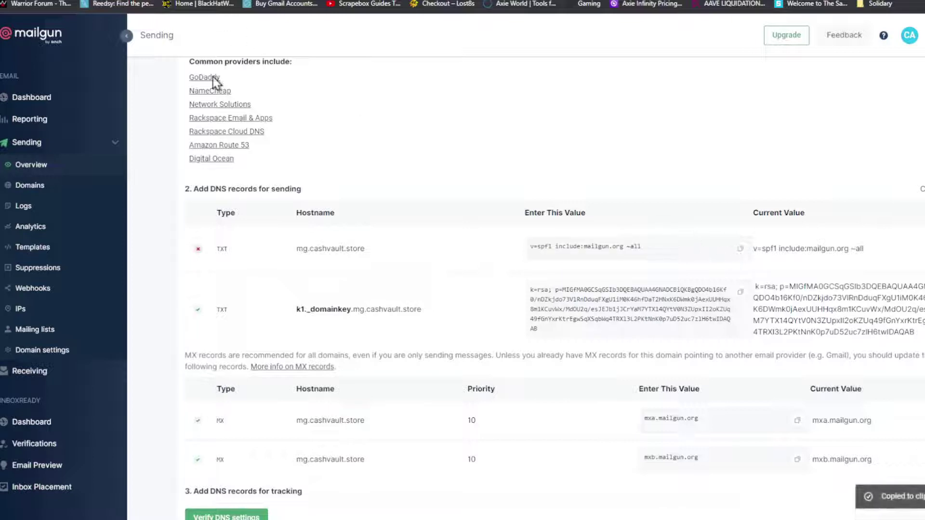
Step: Replace the mg TXT record's value with v=spf1 include:mailgun.org ~all, save, and return to Mailgun
{"action": "key", "text": "ctrl+Tab"}
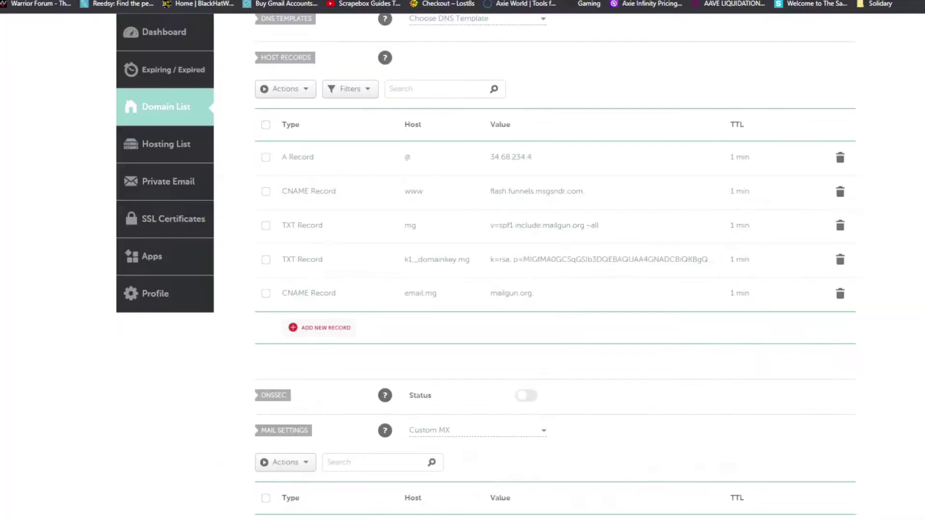
{"action": "left_click", "coordinate": [549, 227]}
{"action": "left_click", "coordinate": [570, 227]}
{"action": "key", "text": "ctrl+a"}
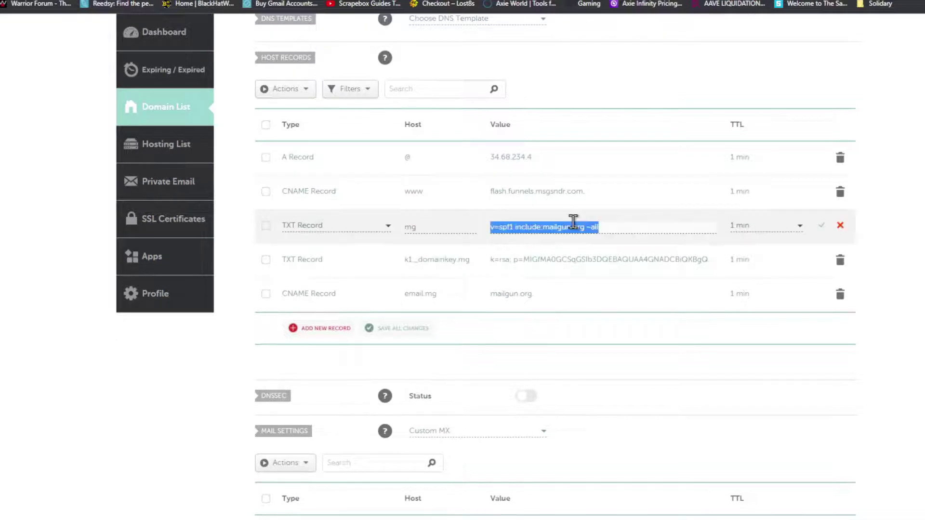
{"action": "key", "text": "ctrl+v"}
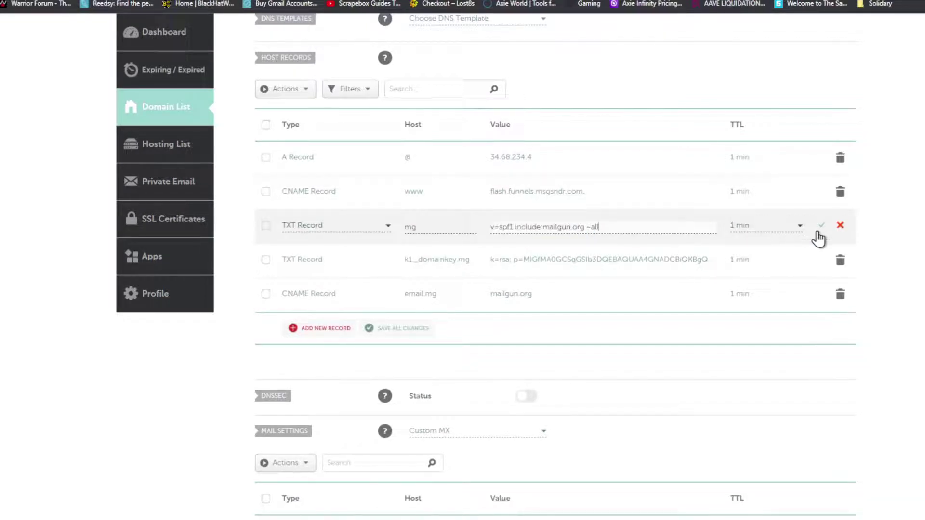
{"action": "left_click", "coordinate": [821, 227]}
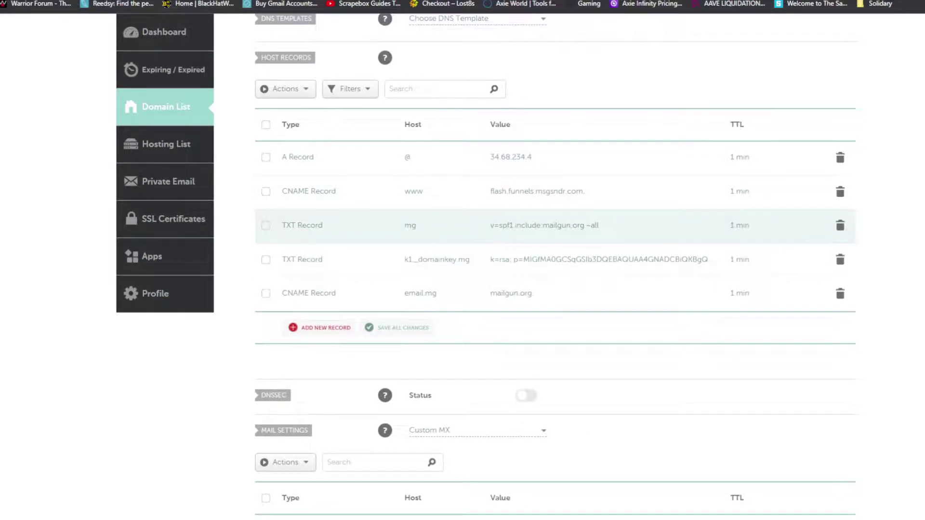
{"action": "key", "text": "ctrl+Tab"}
{"action": "scroll", "coordinate": [301, 371], "scroll_direction": "down", "scroll_amount": 4}
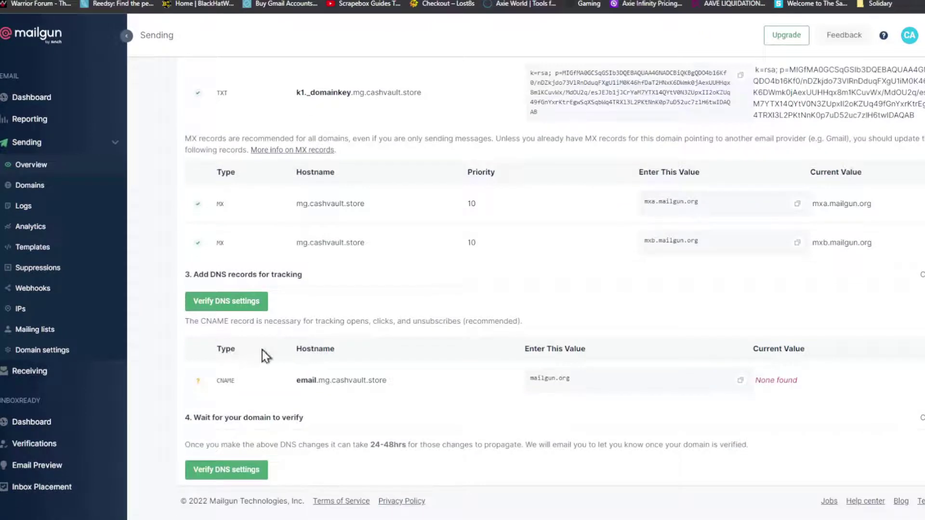
Step: Re-run DNS verification for mg.cashvault.store twice until every record shows a green check
{"action": "scroll", "coordinate": [585, 386], "scroll_direction": "up", "scroll_amount": 5}
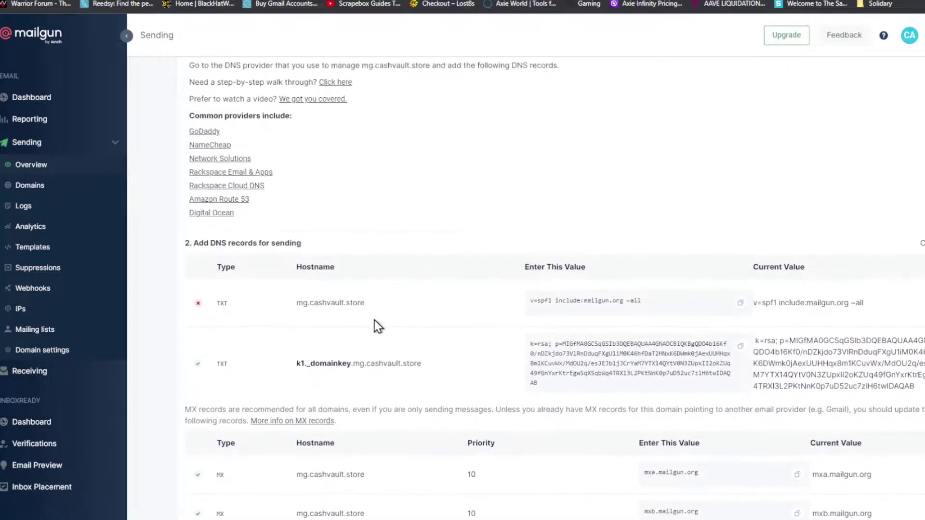
{"action": "scroll", "coordinate": [289, 357], "scroll_direction": "down", "scroll_amount": 5}
{"action": "left_click", "coordinate": [249, 302]}
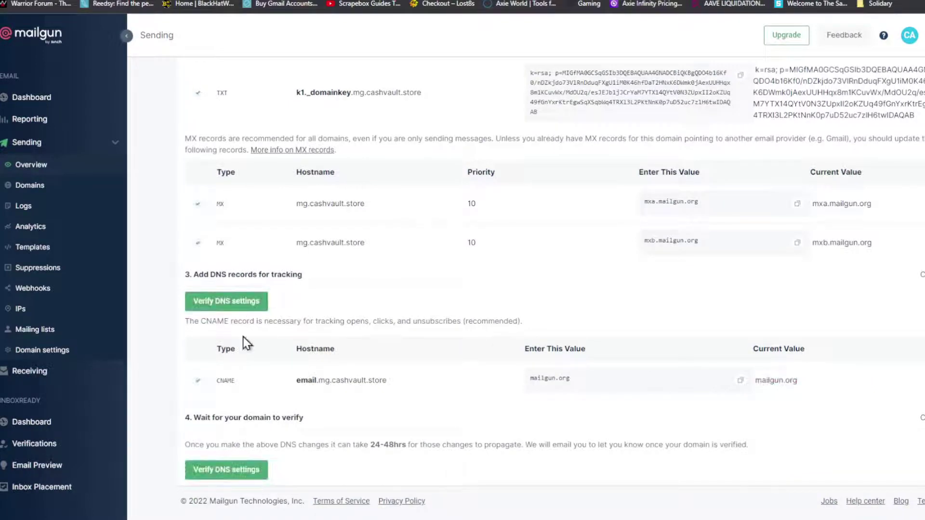
{"action": "scroll", "coordinate": [246, 338], "scroll_direction": "up", "scroll_amount": 3}
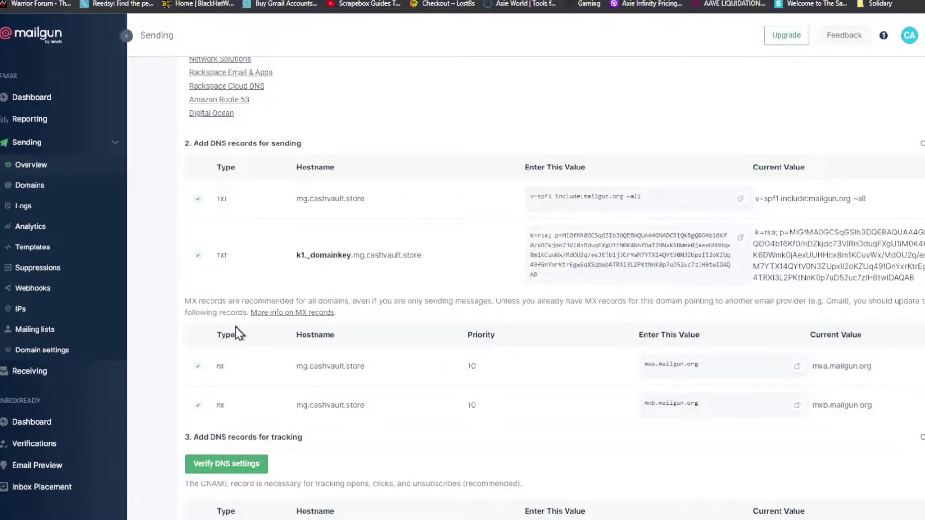
{"action": "scroll", "coordinate": [236, 327], "scroll_direction": "down", "scroll_amount": 2}
{"action": "scroll", "coordinate": [305, 340], "scroll_direction": "down", "scroll_amount": 1}
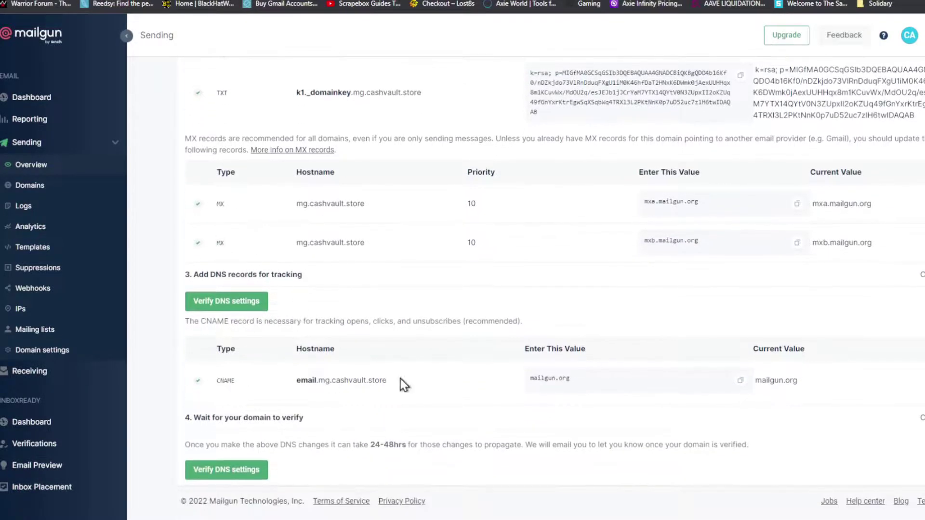
{"action": "scroll", "coordinate": [404, 401], "scroll_direction": "up", "scroll_amount": 7}
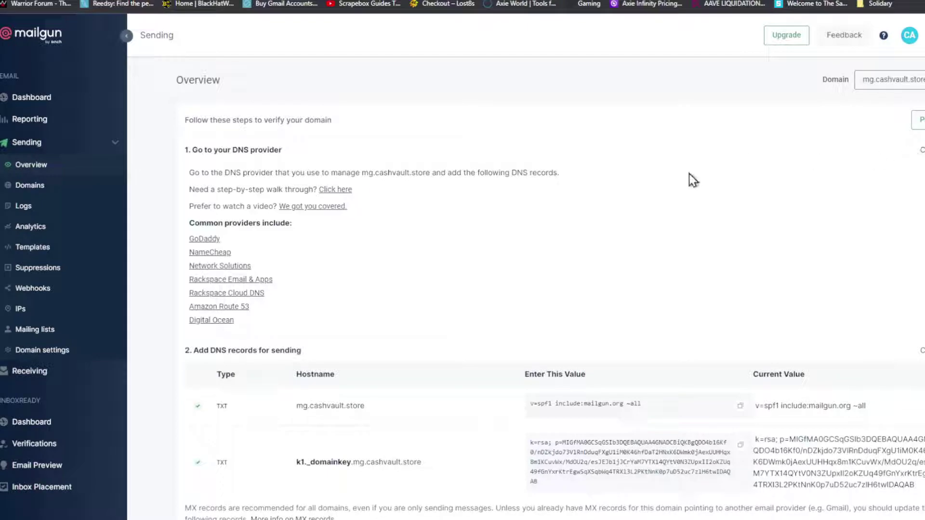
{"action": "scroll", "coordinate": [243, 258], "scroll_direction": "down", "scroll_amount": 4}
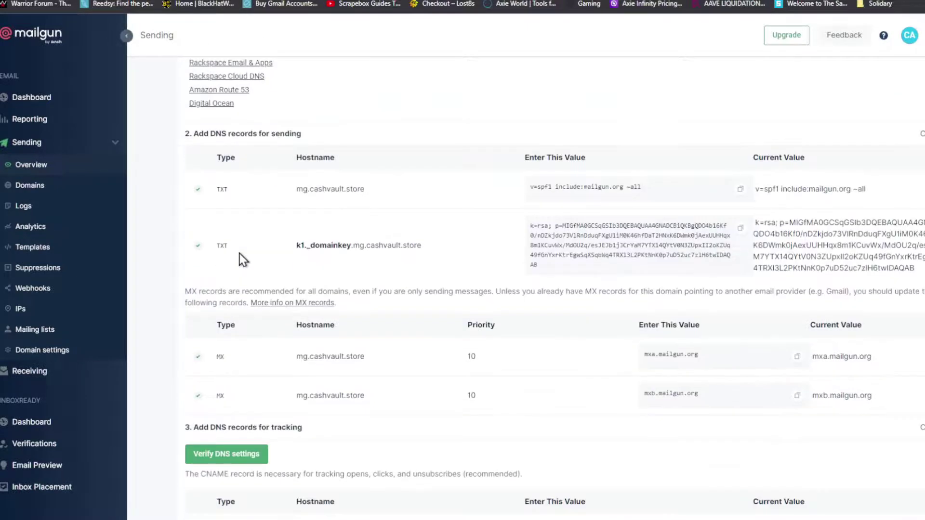
{"action": "scroll", "coordinate": [256, 247], "scroll_direction": "up", "scroll_amount": 4}
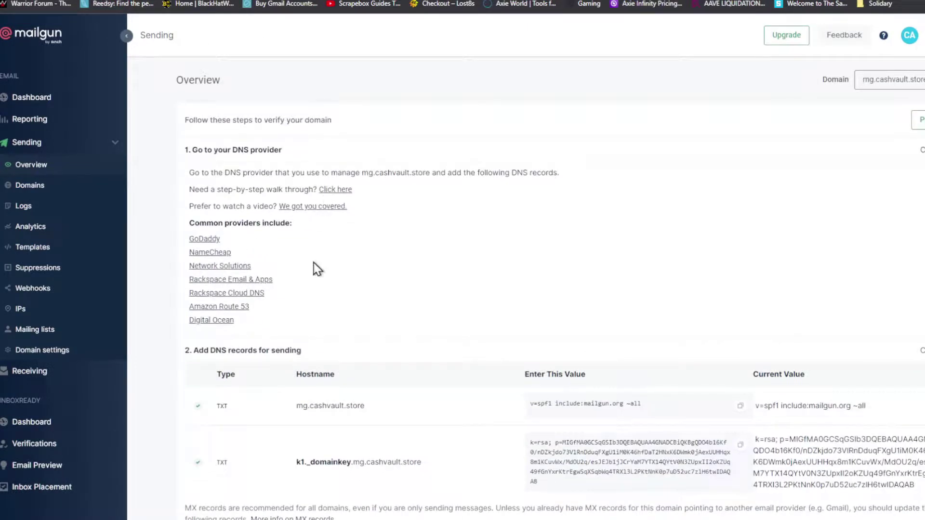
{"action": "scroll", "coordinate": [314, 268], "scroll_direction": "down", "scroll_amount": 7}
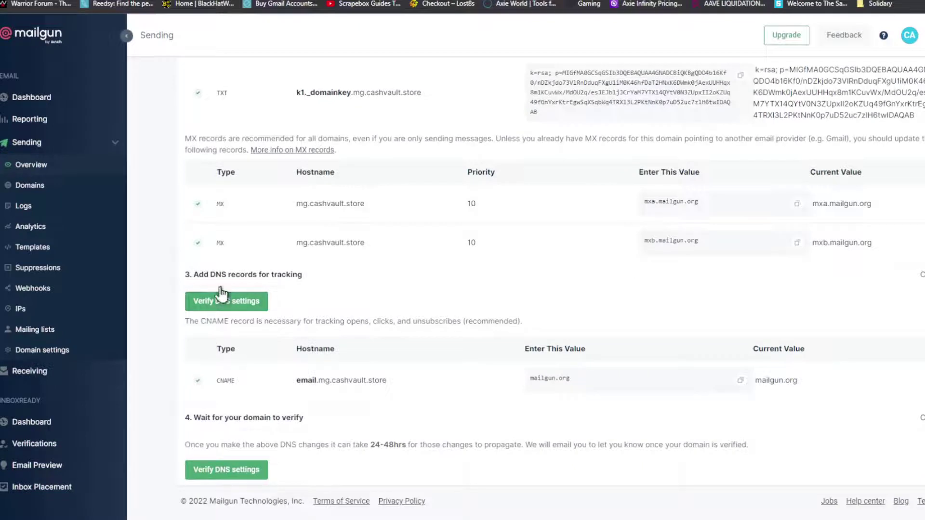
{"action": "left_click", "coordinate": [227, 300]}
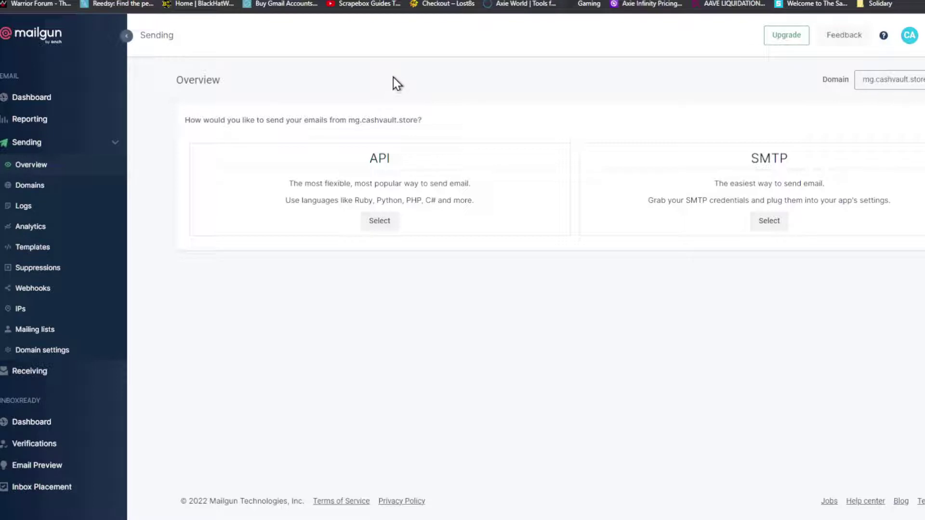
Step: Choose SMTP sending, then highlight the hostname smtp.mailgun.org and the postmaster username
{"action": "left_click", "coordinate": [764, 221]}
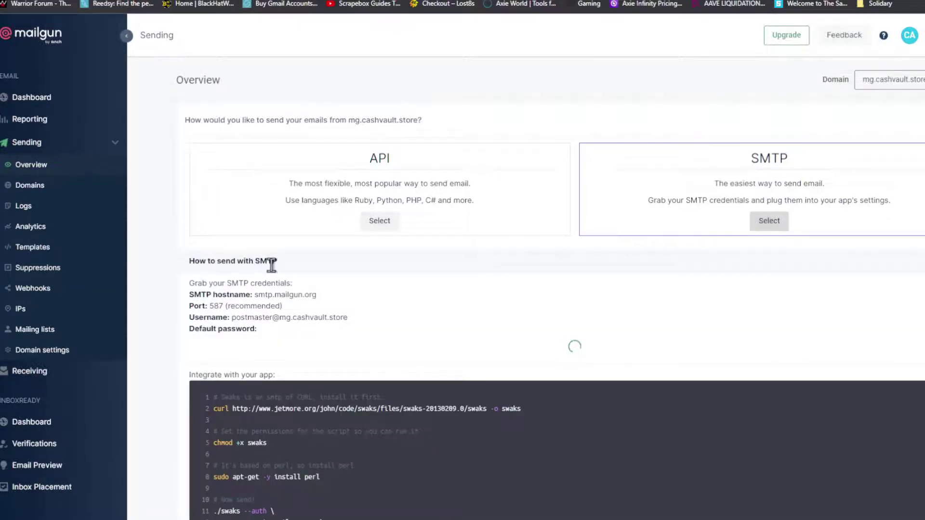
{"action": "scroll", "coordinate": [268, 264], "scroll_direction": "down", "scroll_amount": 3}
{"action": "left_click_drag", "start_coordinate": [194, 146], "coordinate": [255, 152]}
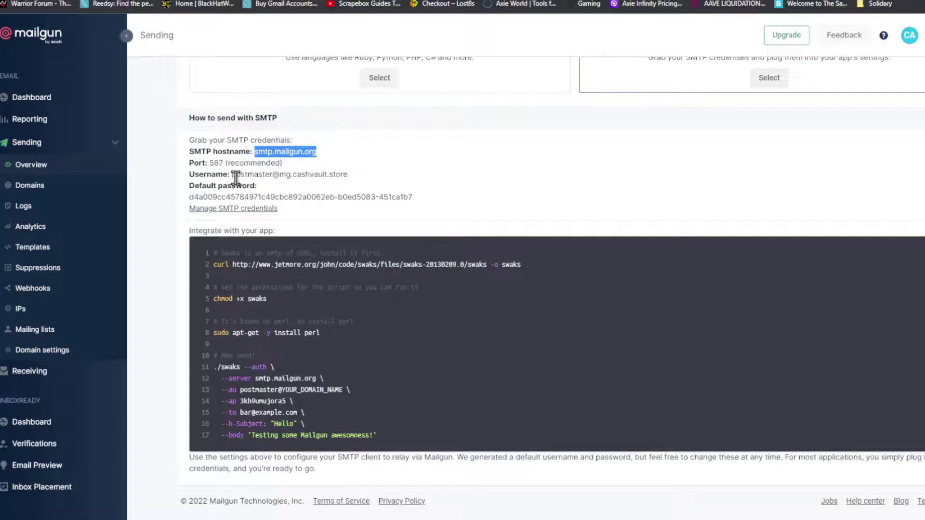
{"action": "left_click_drag", "start_coordinate": [234, 176], "coordinate": [357, 172]}
{"action": "key", "text": "ctrl+c"}
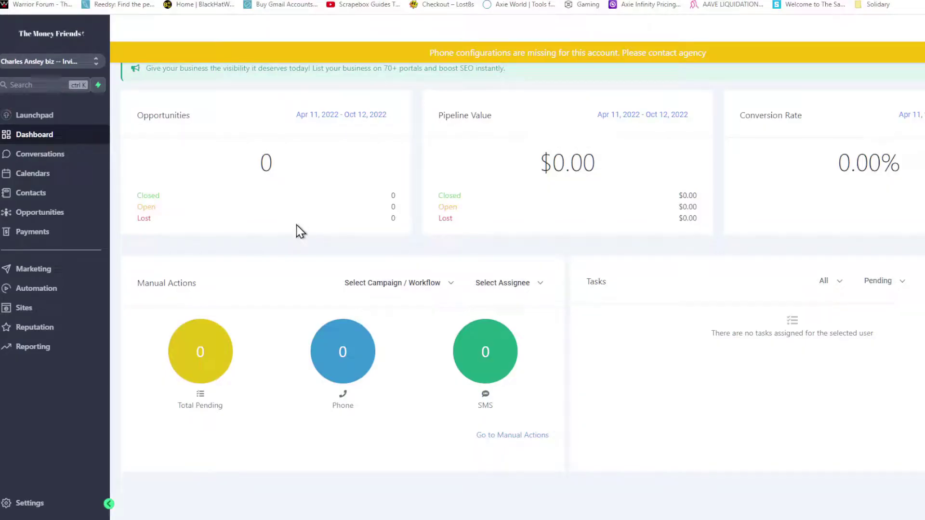
Step: In Settings > Email Services, add a provider with SMTP Provider set to Other
{"action": "left_click", "coordinate": [56, 501]}
{"action": "left_click", "coordinate": [35, 443]}
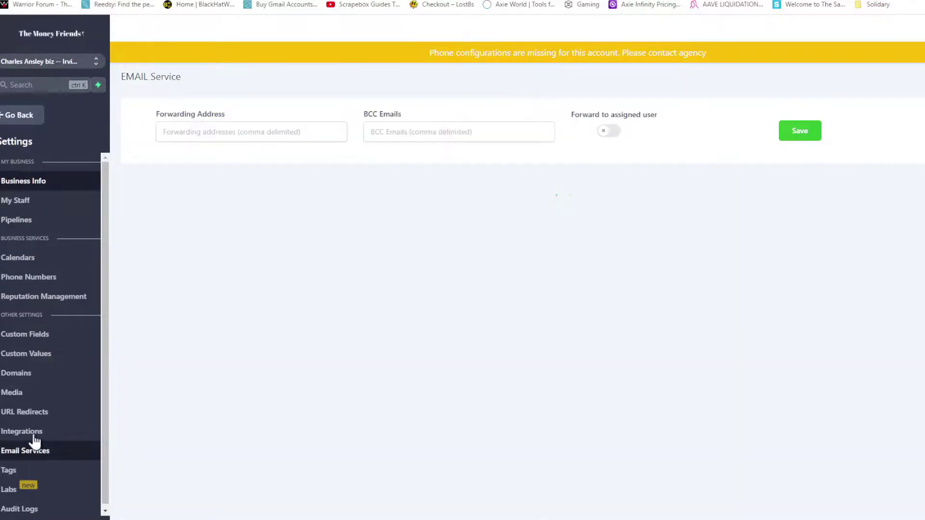
{"action": "left_click", "coordinate": [800, 131]}
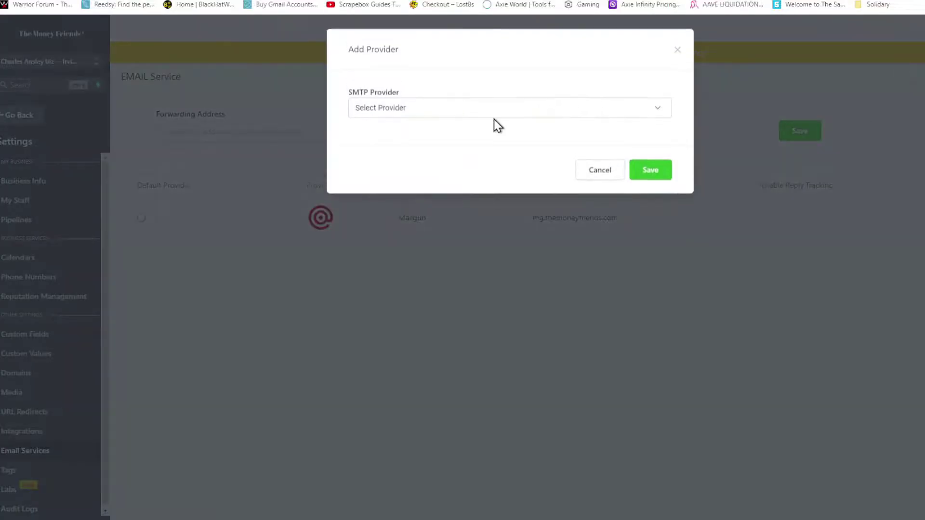
{"action": "left_click", "coordinate": [382, 115]}
{"action": "left_click", "coordinate": [385, 188]}
{"action": "left_click", "coordinate": [407, 114]}
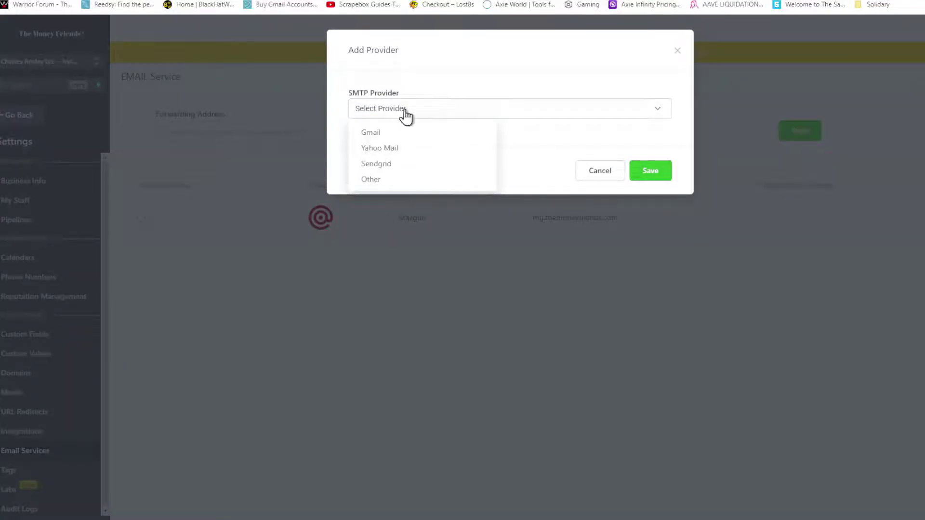
{"action": "left_click", "coordinate": [387, 178]}
{"action": "left_click", "coordinate": [476, 154]}
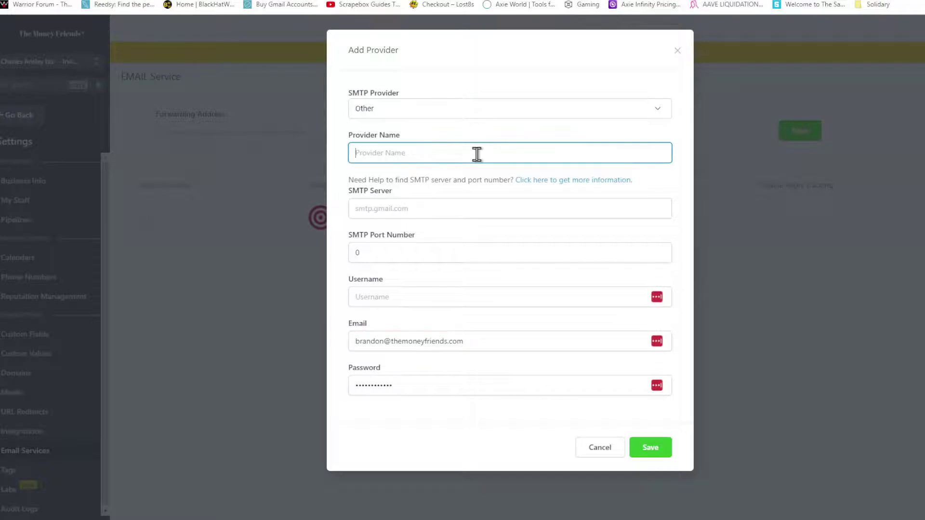
Step: Enter provider name Mailgun and SMTP server smtp.mailgun.org, checking the hostname on the screenshot
{"action": "type", "text": "Mailgun"}
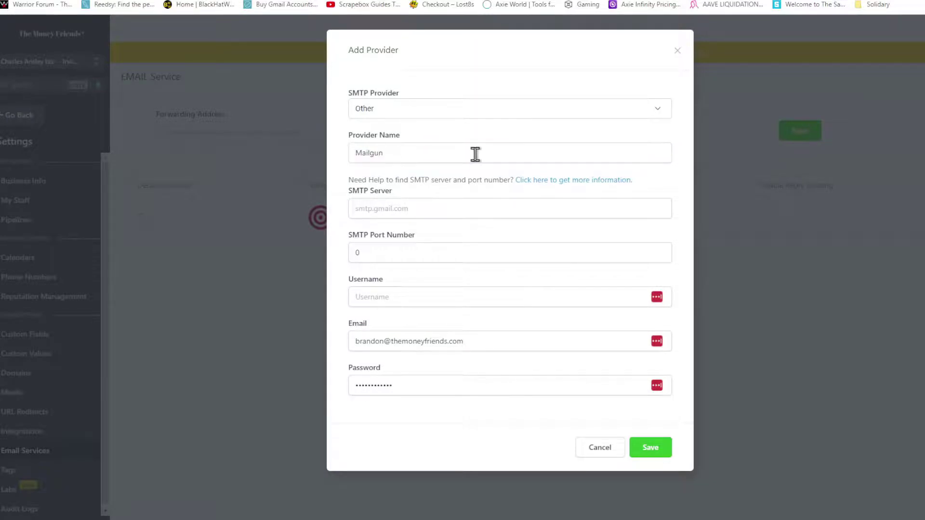
{"action": "left_click", "coordinate": [391, 211]}
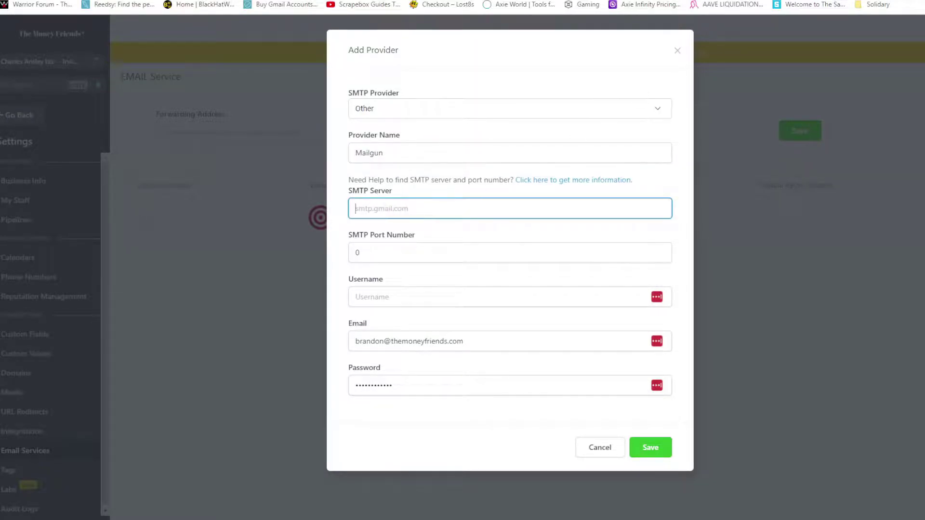
{"action": "key", "text": "ctrl+Tab"}
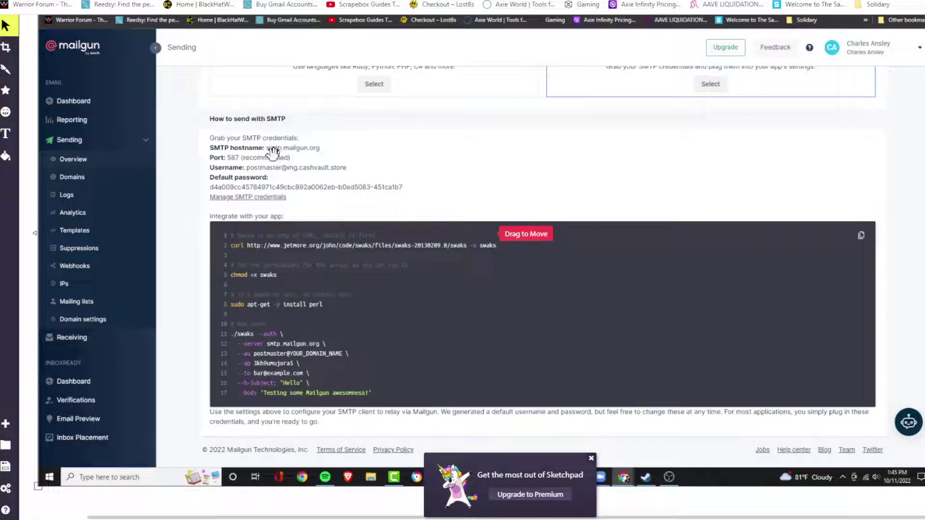
{"action": "key", "text": "ctrl+shift+Tab"}
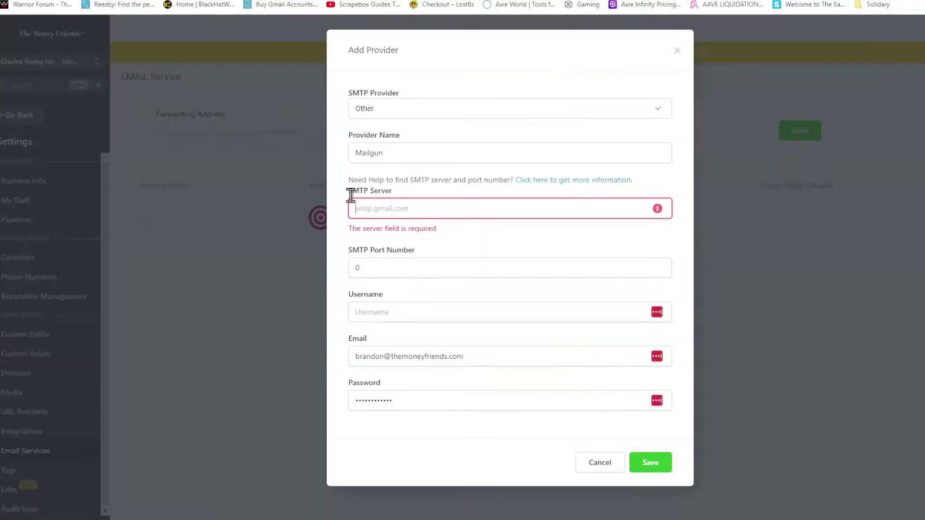
{"action": "left_click", "coordinate": [352, 204]}
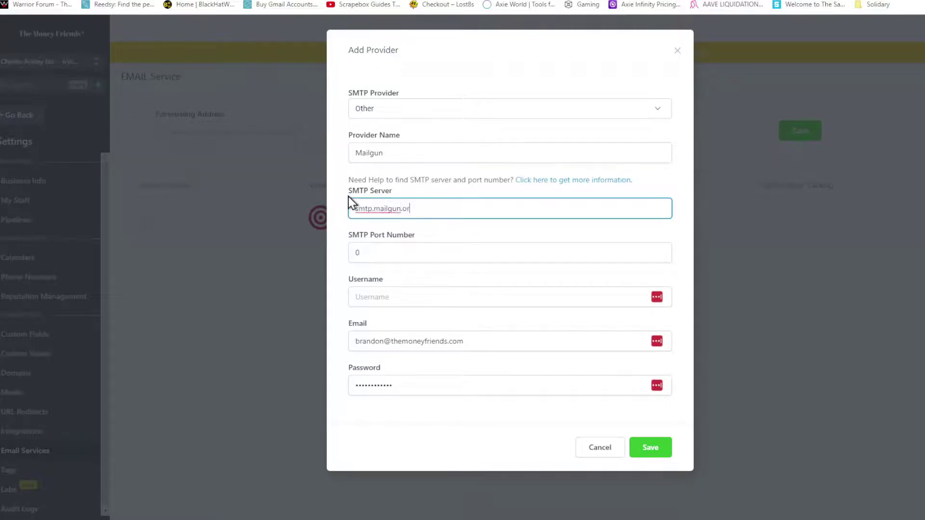
Step: Set the SMTP port to 587 and focus the username field, dismissing saved-login suggestions
{"action": "key", "text": "Tab"}
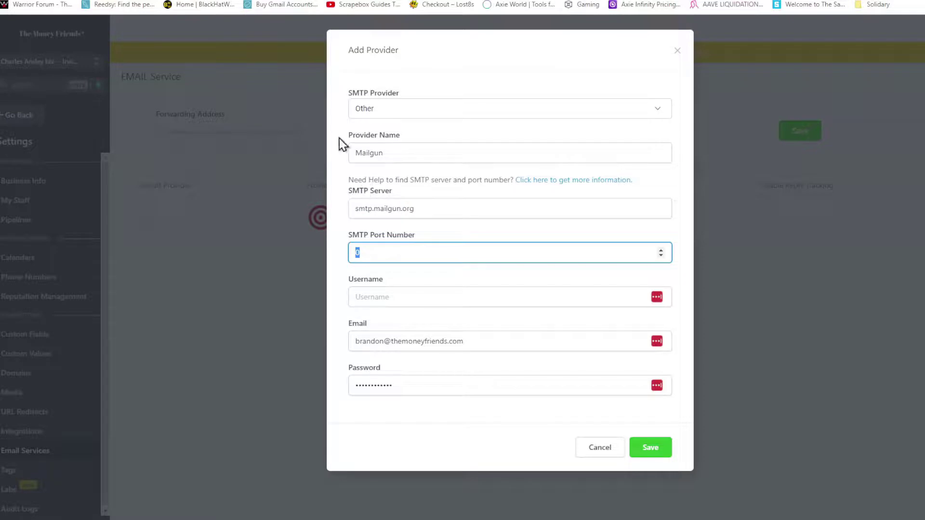
{"action": "type", "text": "587"}
{"action": "key", "text": "ctrl+Tab"}
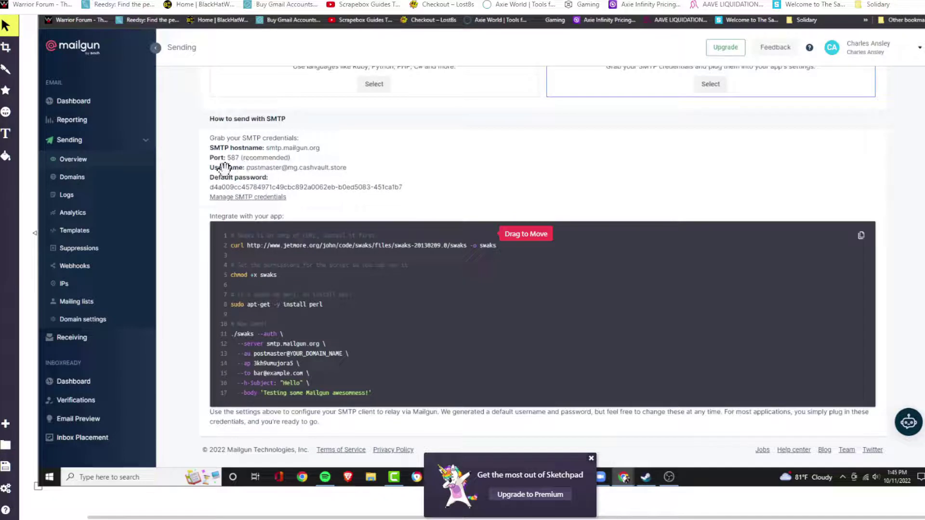
{"action": "key", "text": "ctrl+shift+Tab"}
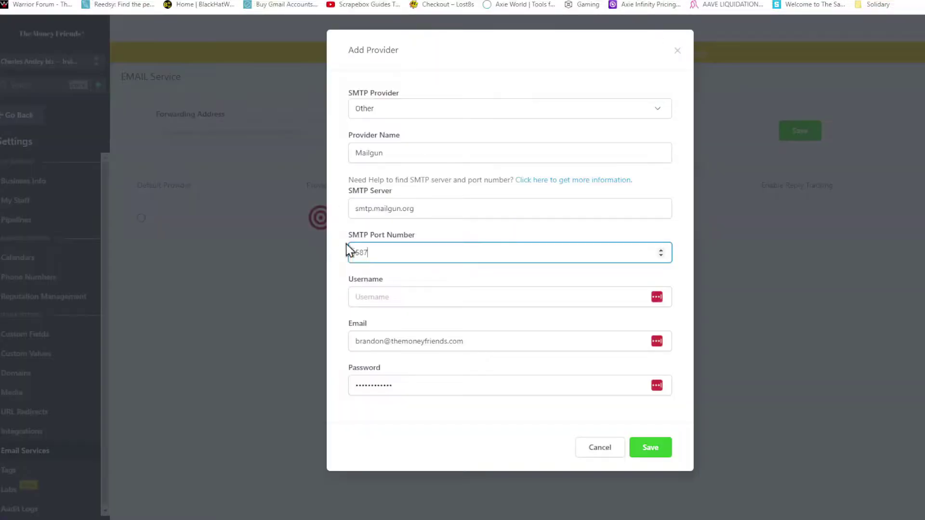
{"action": "left_click", "coordinate": [359, 297]}
{"action": "left_click", "coordinate": [392, 290]}
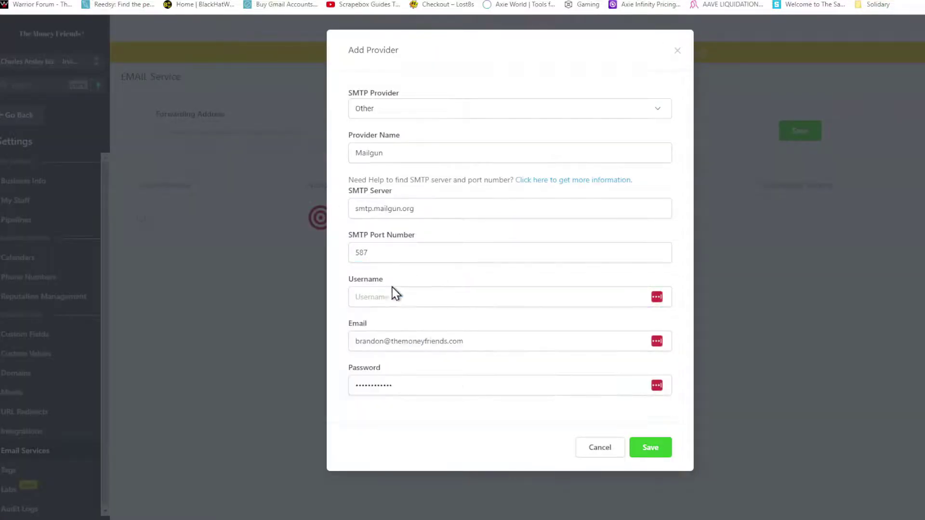
{"action": "left_click", "coordinate": [545, 364]}
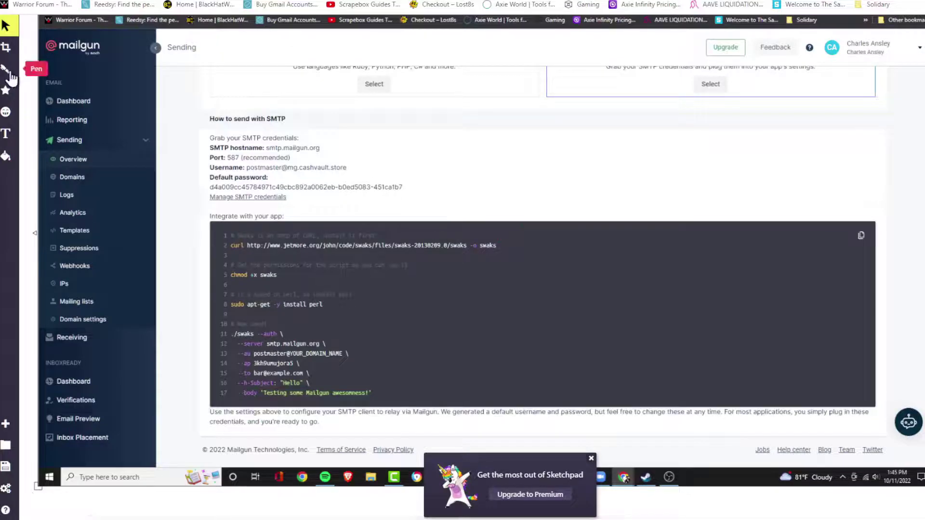
Step: Circle the SMTP username on the Mailgun screenshot with Sketchpad's pen
{"action": "left_click", "coordinate": [8, 71]}
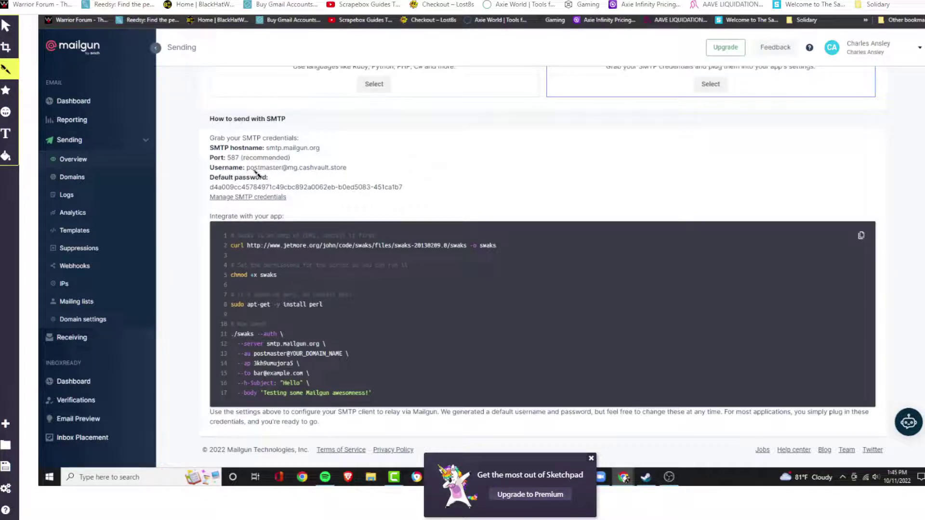
{"action": "mouse_move", "coordinate": [247, 170]}
{"action": "left_mouse_down"}
{"action": "mouse_move", "coordinate": [330, 175]}
{"action": "mouse_move", "coordinate": [295, 148]}
{"action": "mouse_move", "coordinate": [247, 154]}
{"action": "mouse_move", "coordinate": [244, 173]}
{"action": "left_mouse_up"}
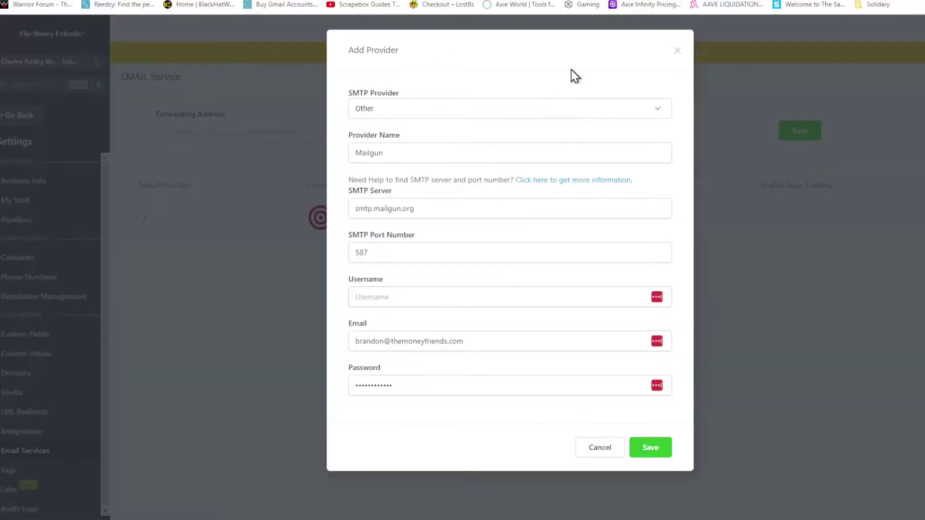
Step: Paste the postmaster username and replace the sender email with a cashvault.store address
{"action": "left_click", "coordinate": [378, 296]}
{"action": "key", "text": "ctrl+v"}
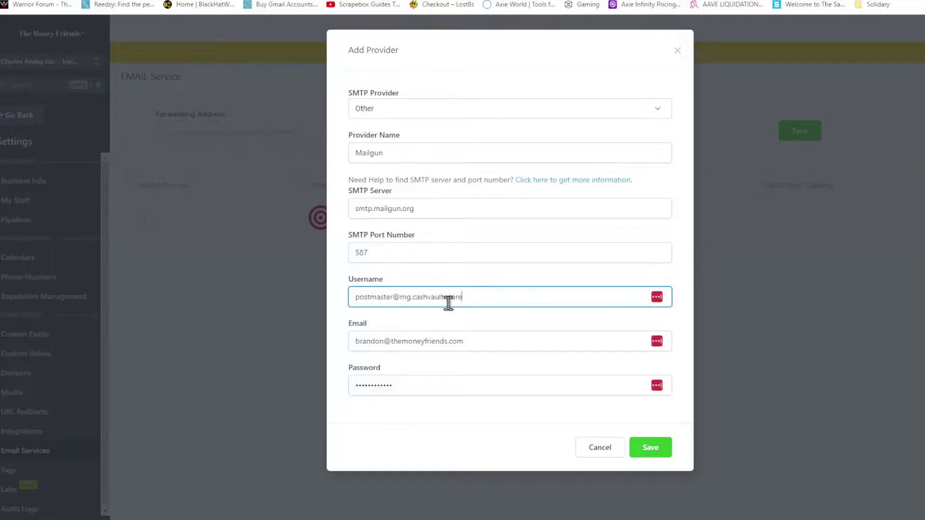
{"action": "left_click_drag", "start_coordinate": [470, 341], "coordinate": [345, 340]}
{"action": "key", "text": "BackSpace"}
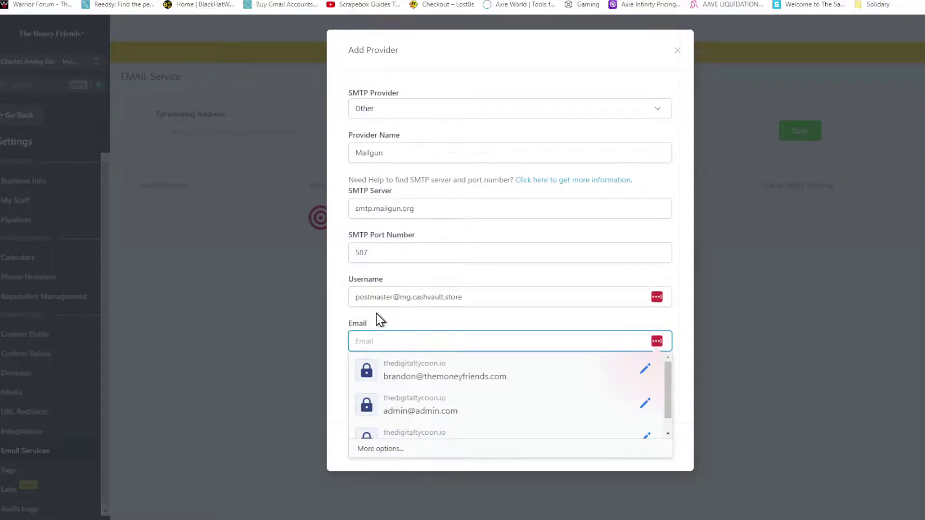
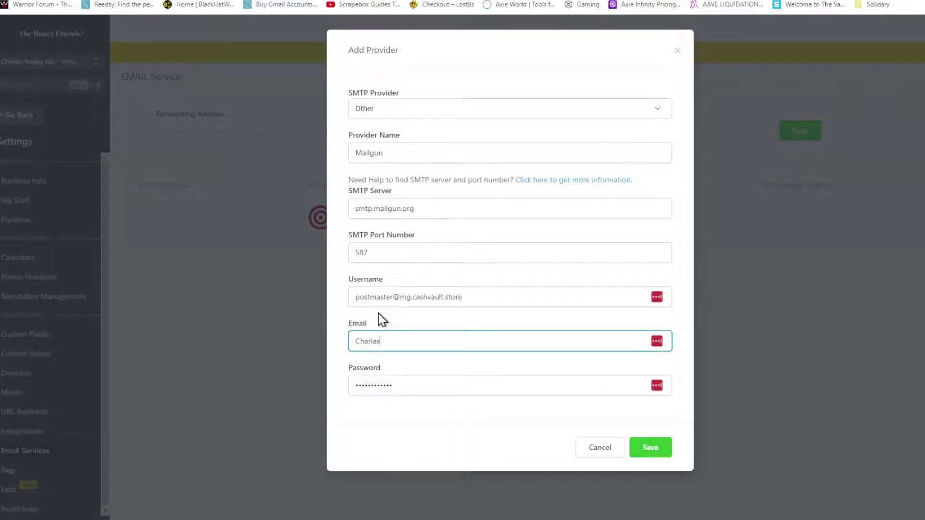
{"action": "left_click", "coordinate": [436, 390]}
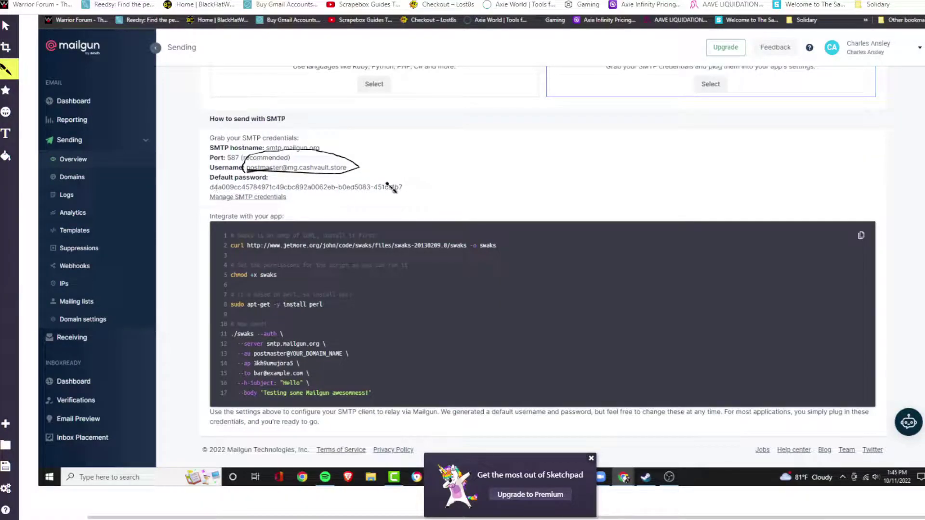
Step: Circle the default password and draw an arrow to the Manage SMTP credentials link
{"action": "mouse_move", "coordinate": [377, 175]}
{"action": "left_mouse_down"}
{"action": "mouse_move", "coordinate": [204, 185]}
{"action": "mouse_move", "coordinate": [385, 195]}
{"action": "mouse_move", "coordinate": [390, 180]}
{"action": "mouse_move", "coordinate": [349, 179]}
{"action": "left_mouse_up"}
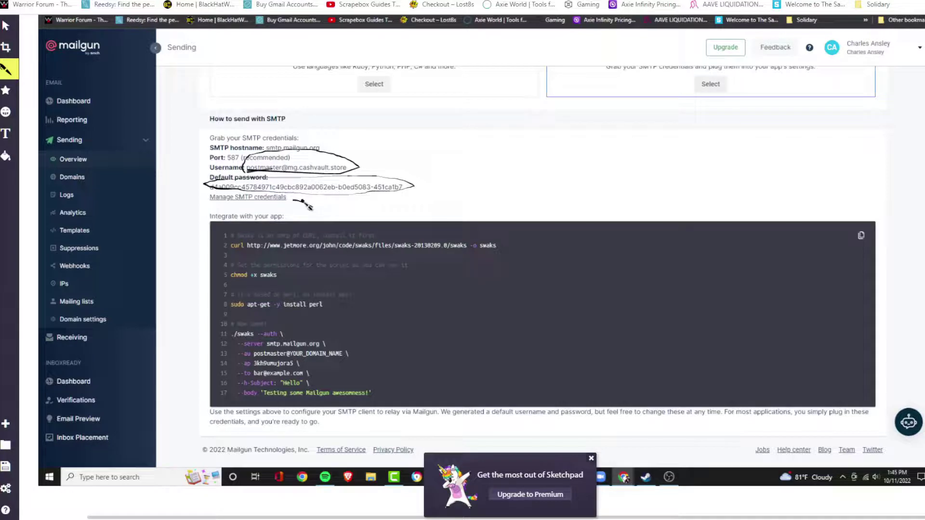
{"action": "left_click_drag", "start_coordinate": [312, 207], "coordinate": [291, 202]}
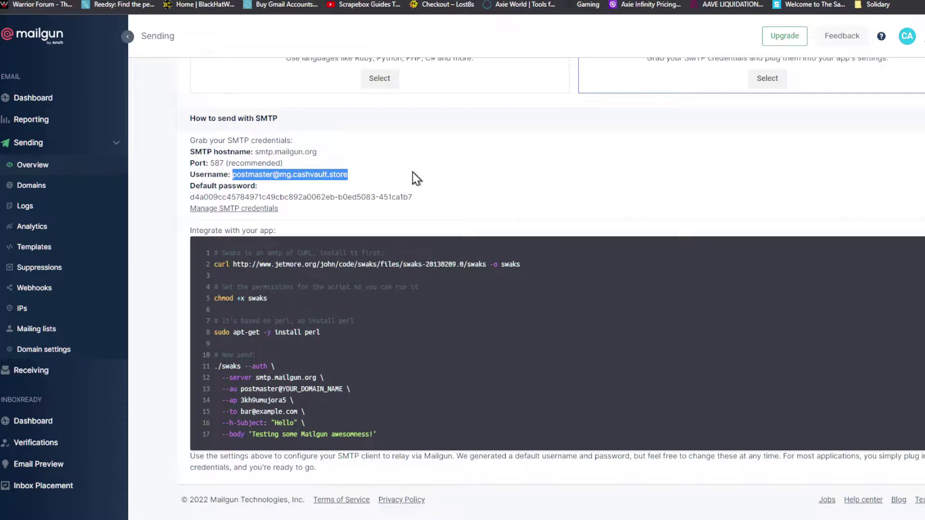
Step: Open Manage SMTP credentials and highlight the hostname, port 587 and postmaster login
{"action": "left_click", "coordinate": [235, 209]}
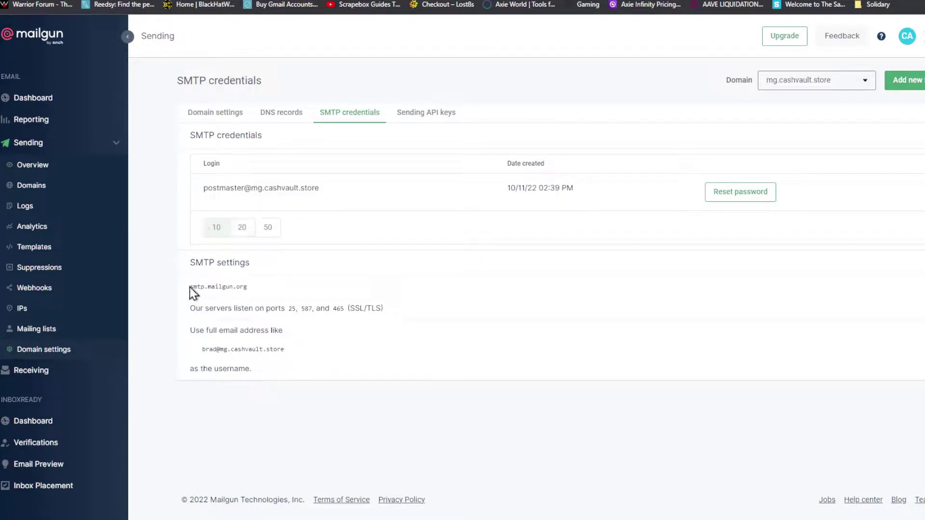
{"action": "left_click_drag", "start_coordinate": [190, 288], "coordinate": [292, 293]}
{"action": "left_click_drag", "start_coordinate": [299, 308], "coordinate": [313, 303]}
{"action": "left_click_drag", "start_coordinate": [203, 188], "coordinate": [241, 197]}
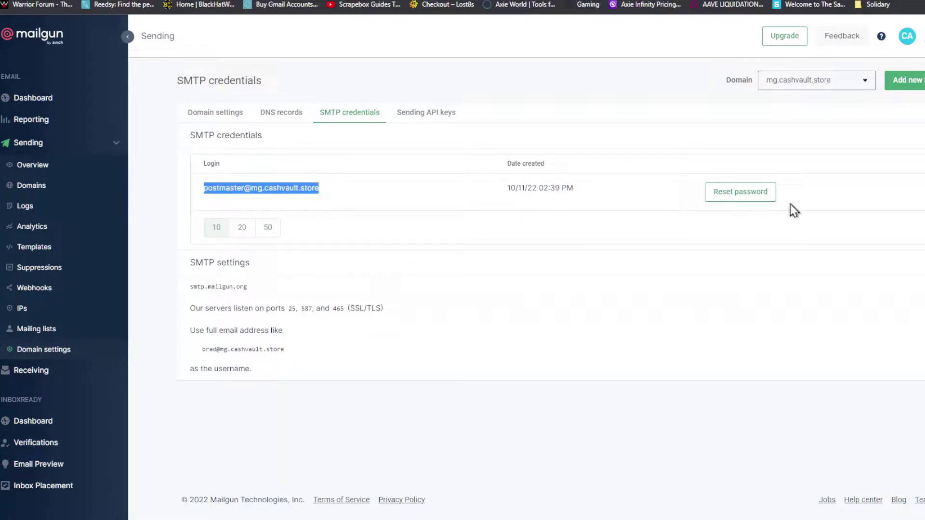
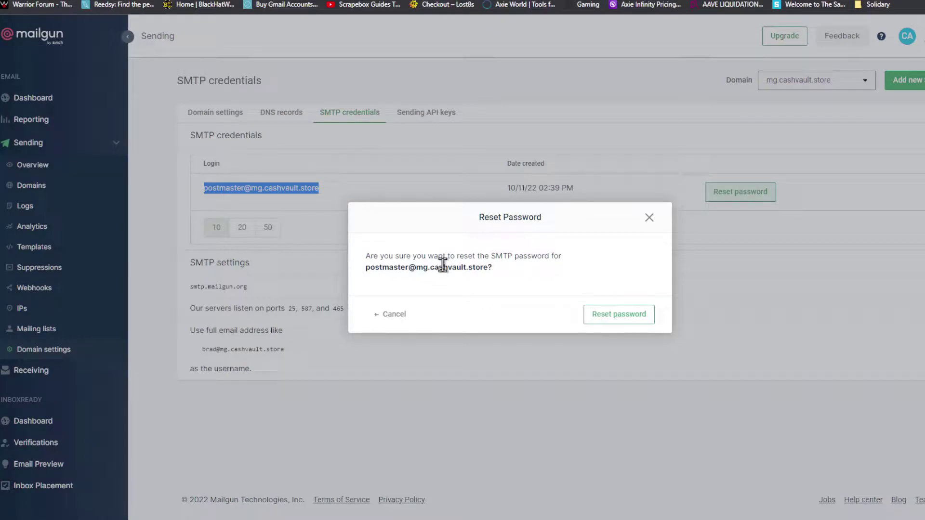
Step: Reset the Mailgun domain's SMTP password and copy the new password to the clipboard
{"action": "left_click", "coordinate": [596, 314]}
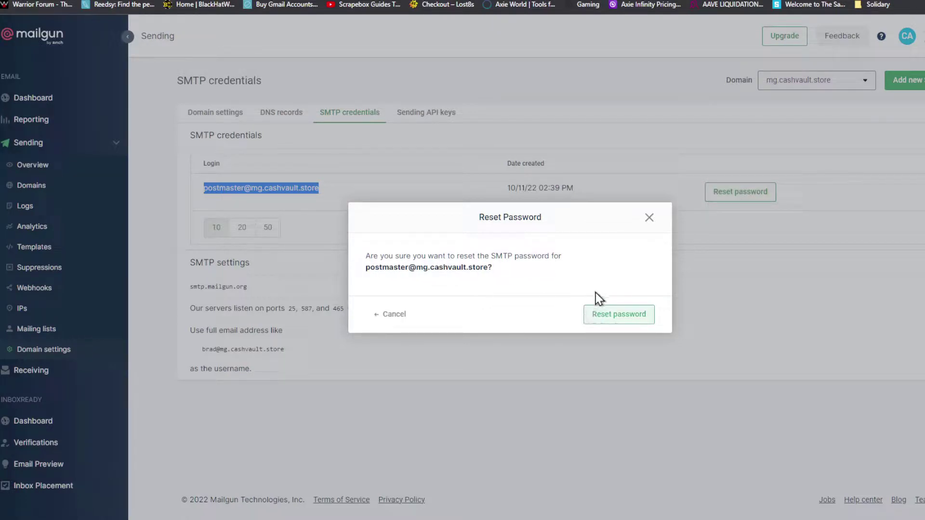
{"action": "left_click", "coordinate": [613, 316]}
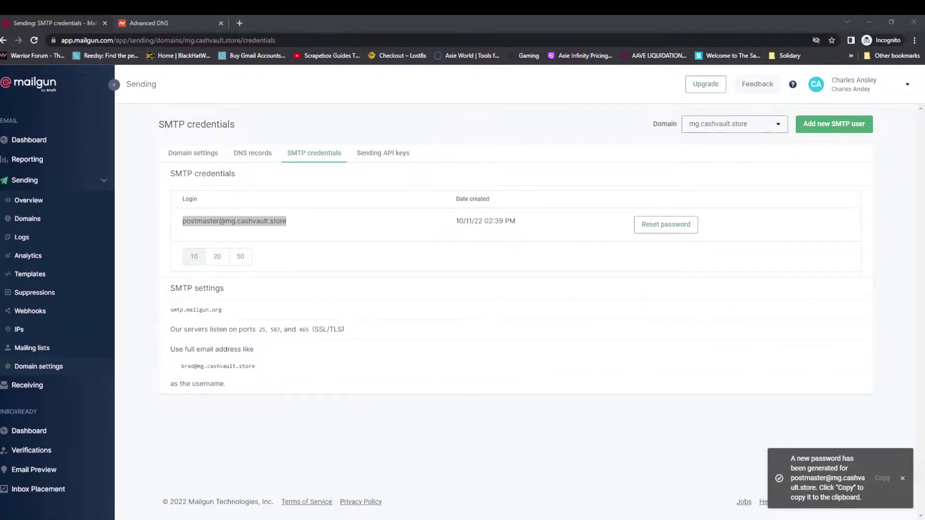
{"action": "left_click", "coordinate": [882, 477]}
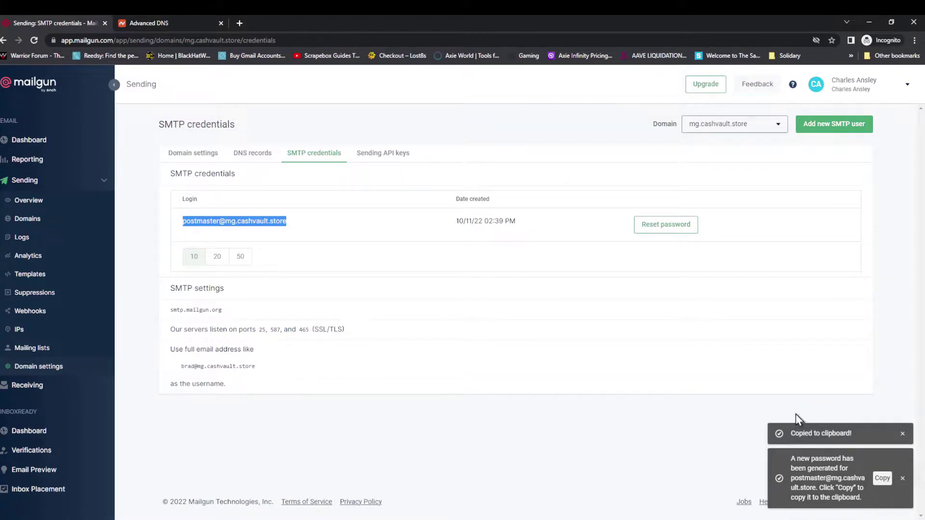
{"action": "key", "text": "alt+Tab"}
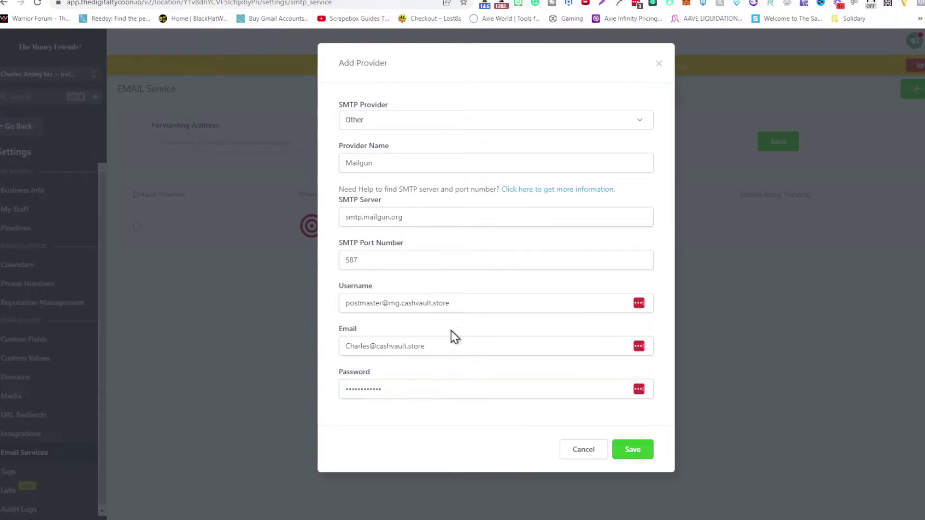
Step: Replace the provider password with the new Mailgun SMTP password, save, and make Mailgun the default provider
{"action": "left_click", "coordinate": [389, 388]}
{"action": "key", "text": "ctrl+a"}
{"action": "key", "text": "ctrl+v"}
{"action": "left_click", "coordinate": [631, 450]}
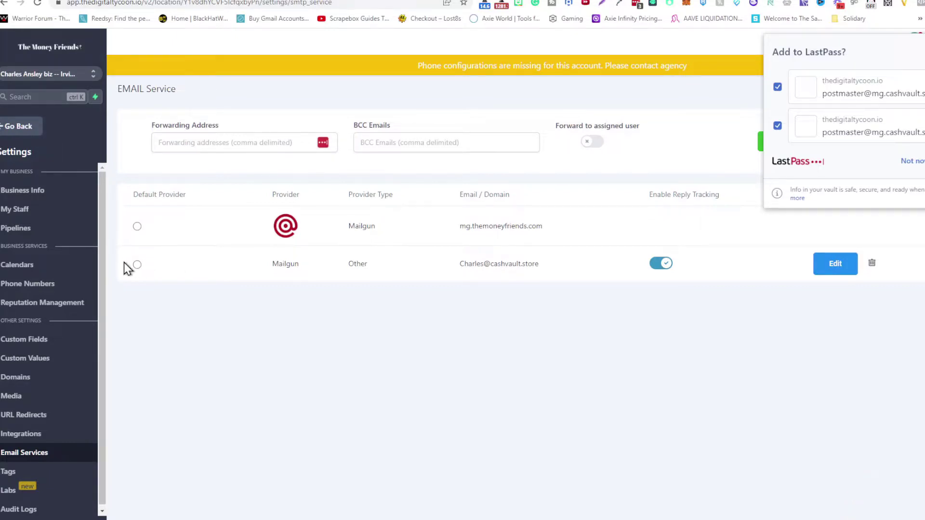
{"action": "left_click", "coordinate": [137, 265]}
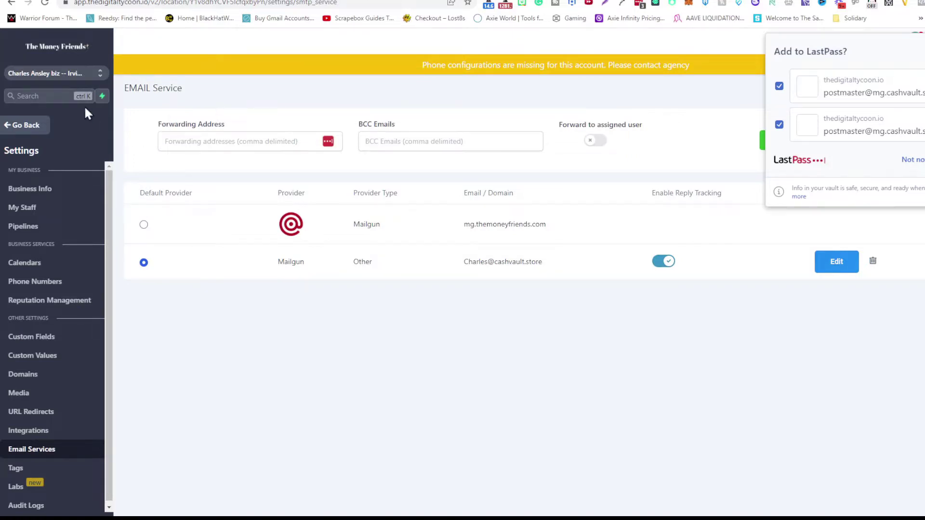
{"action": "left_click", "coordinate": [26, 126]}
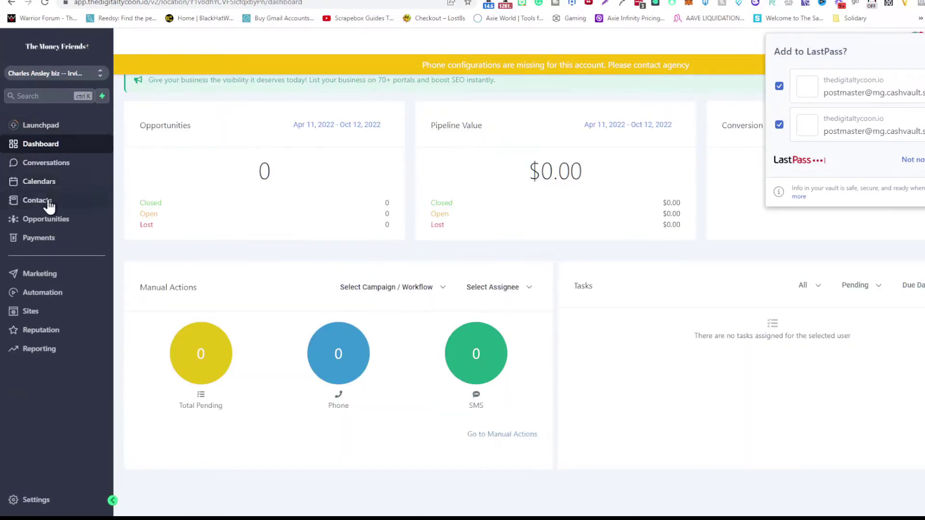
Step: Add a new contact with the person's first name, last name and e-mail address, and save it
{"action": "left_click", "coordinate": [50, 205]}
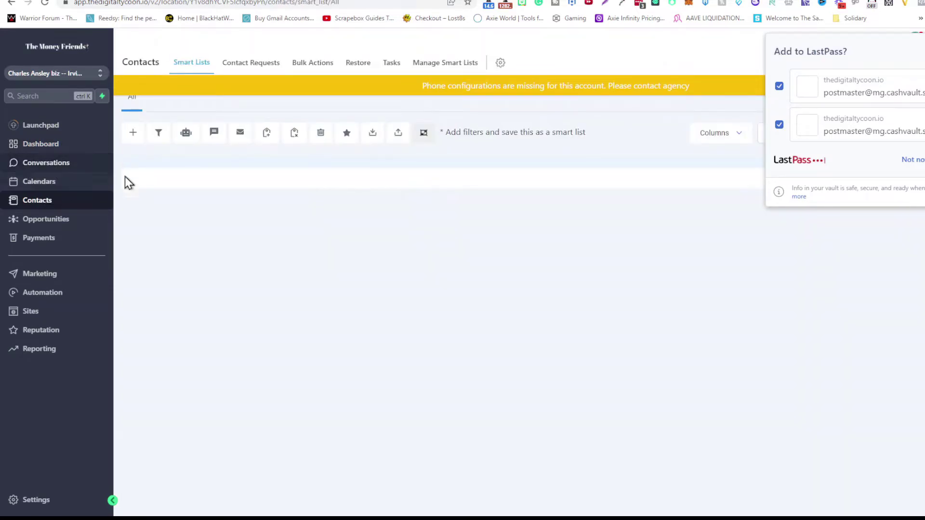
{"action": "left_click", "coordinate": [910, 163]}
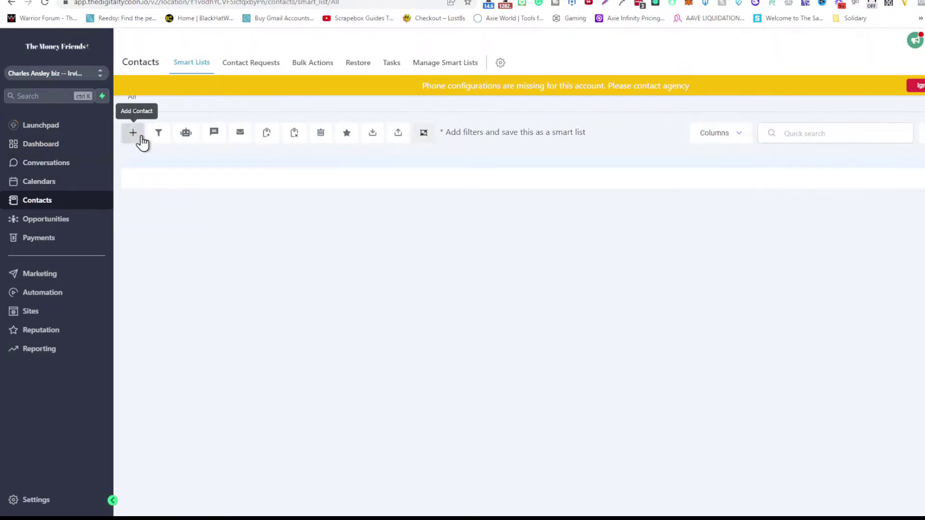
{"action": "left_click", "coordinate": [142, 137]}
{"action": "left_click", "coordinate": [385, 224]}
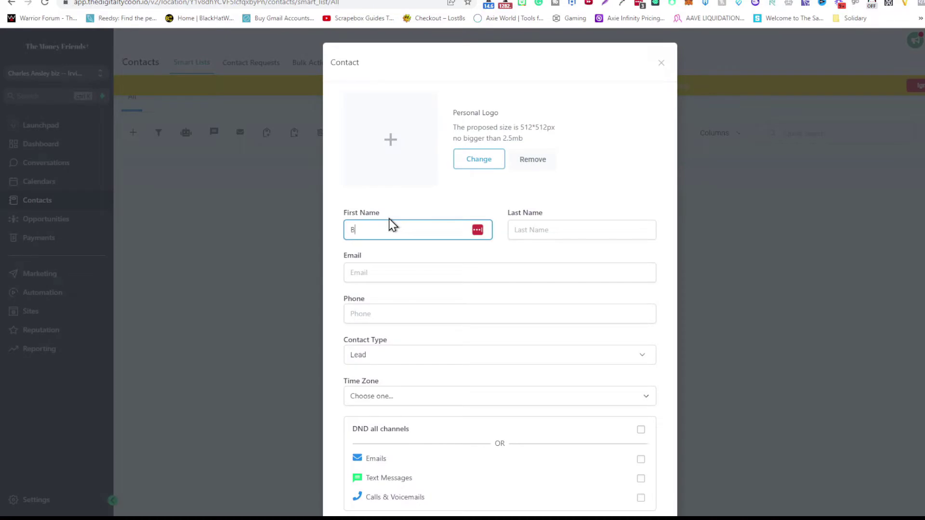
{"action": "key", "text": "Tab"}
{"action": "key", "text": "Tab"}
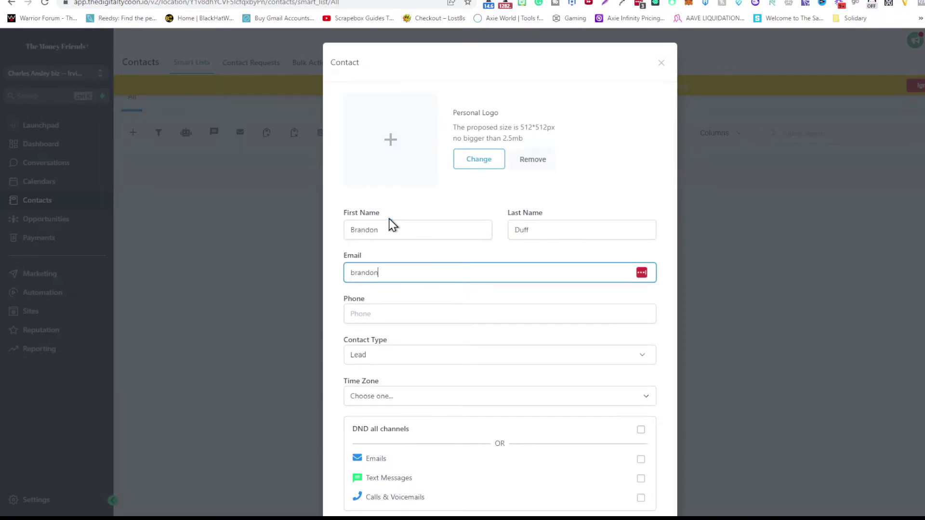
{"action": "key", "text": "Tab"}
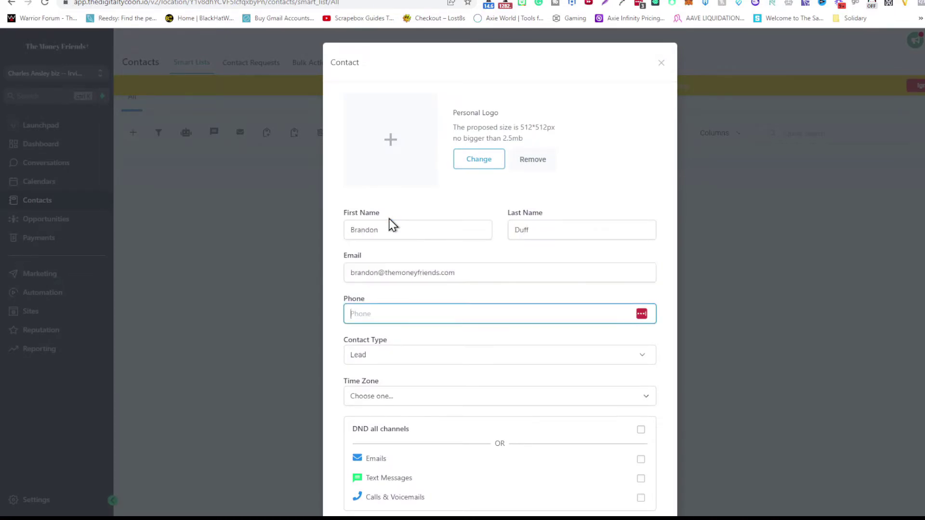
{"action": "scroll", "coordinate": [438, 307], "scroll_direction": "down", "scroll_amount": 2}
{"action": "left_click", "coordinate": [641, 473]}
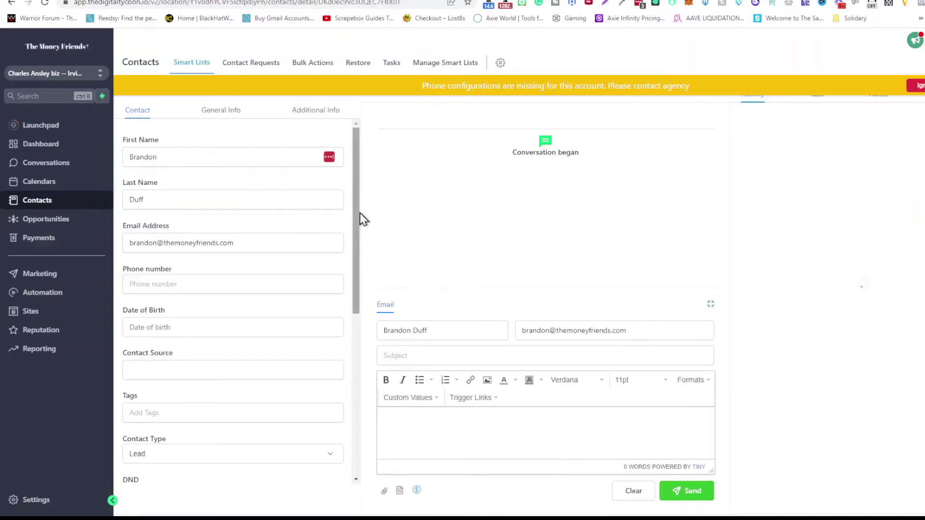
Step: Write an email on the contact's record with subject 'test' and body 'test'
{"action": "scroll", "coordinate": [305, 274], "scroll_direction": "down", "scroll_amount": 6}
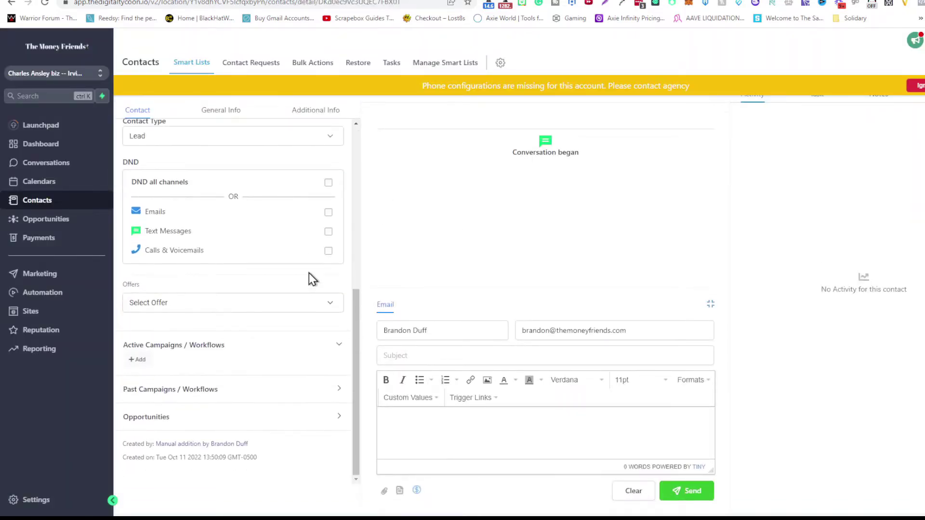
{"action": "scroll", "coordinate": [308, 273], "scroll_direction": "up", "scroll_amount": 5}
{"action": "left_click", "coordinate": [439, 349]}
{"action": "type", "text": "Yo"}
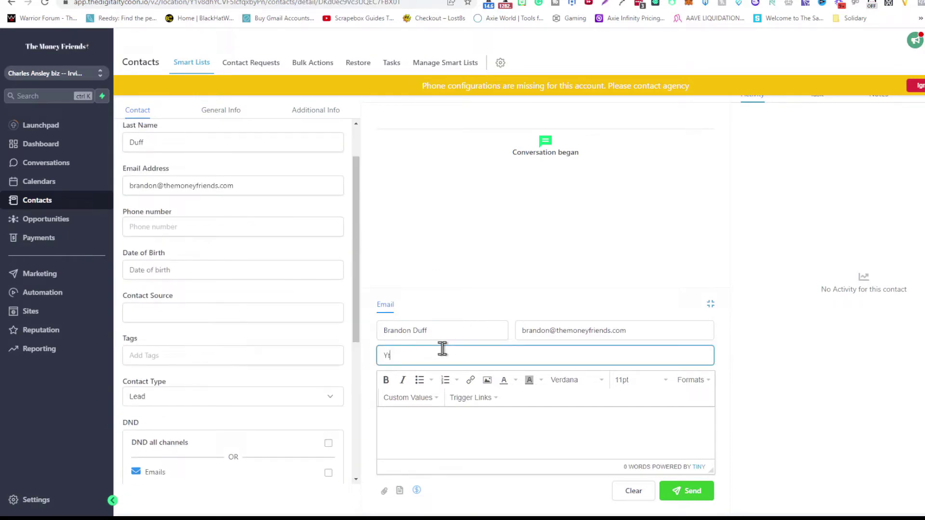
{"action": "key", "text": "BackSpace"}
{"action": "type", "text": "test"}
{"action": "left_click", "coordinate": [431, 436]}
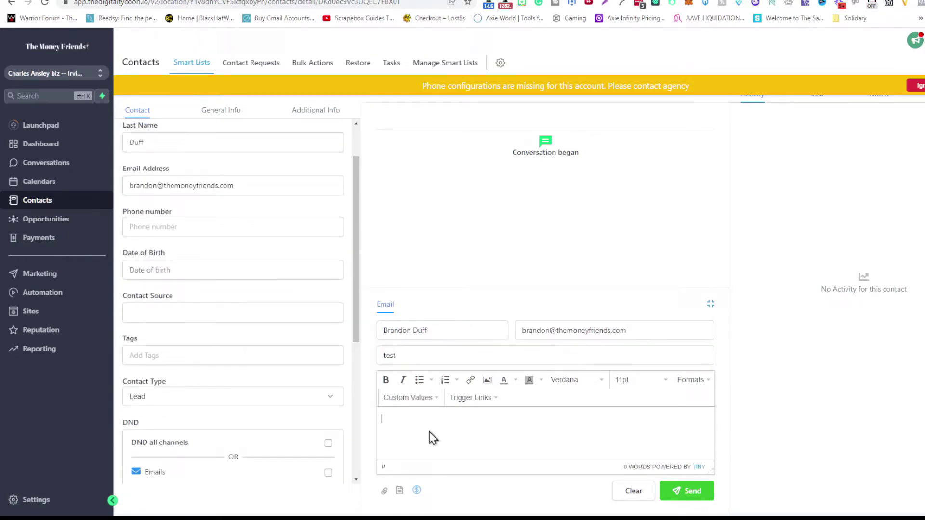
{"action": "type", "text": "test"}
Step: Replace the recipient name and e-mail address with the account owner's own, then send the test email
{"action": "left_click", "coordinate": [446, 331]}
{"action": "double_click", "coordinate": [446, 330]}
{"action": "key", "text": "BackSpace"}
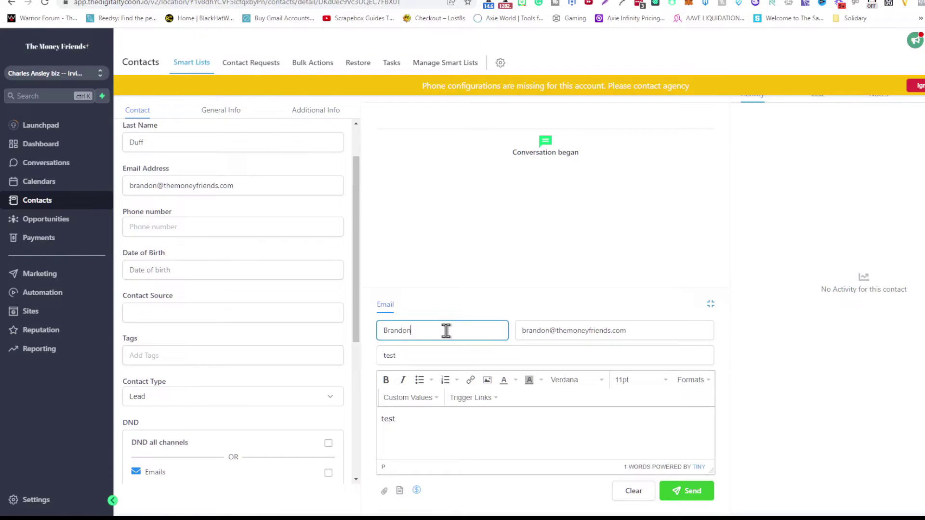
{"action": "key", "text": "BackSpace"}
{"action": "key", "text": "BackSpace"}
{"action": "key", "text": "BackSpace"}
{"action": "key", "text": "BackSpace"}
{"action": "key", "text": "BackSpace"}
{"action": "key", "text": "BackSpace"}
{"action": "key", "text": "BackSpace"}
{"action": "key", "text": "BackSpace"}
{"action": "key", "text": "Tab"}
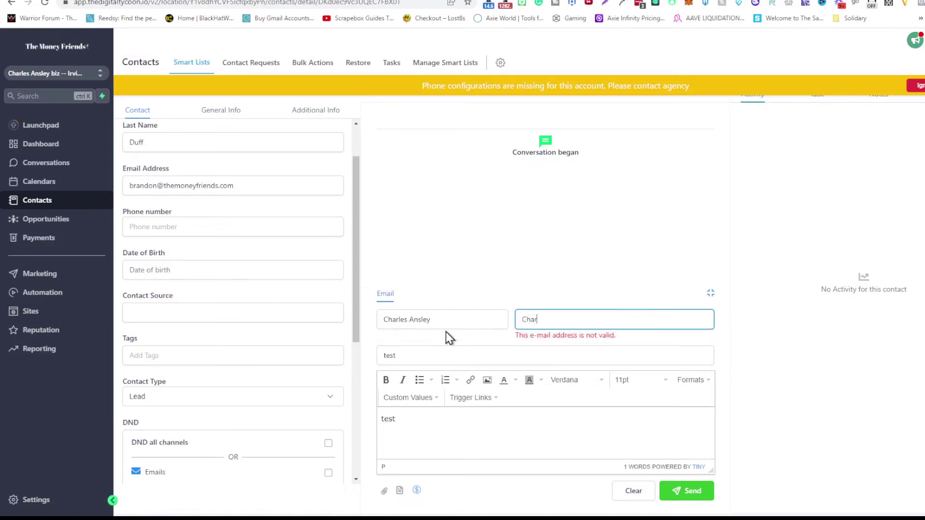
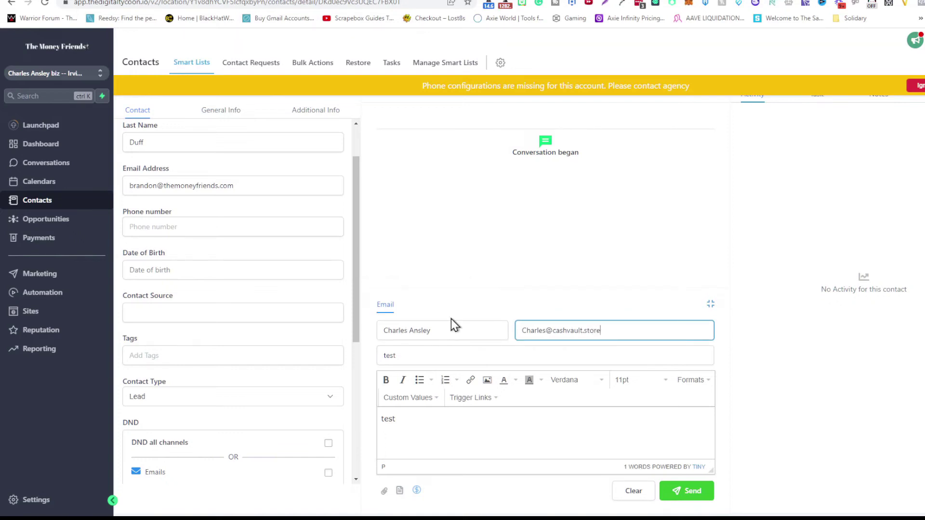
{"action": "left_click", "coordinate": [412, 420]}
{"action": "left_click", "coordinate": [694, 491]}
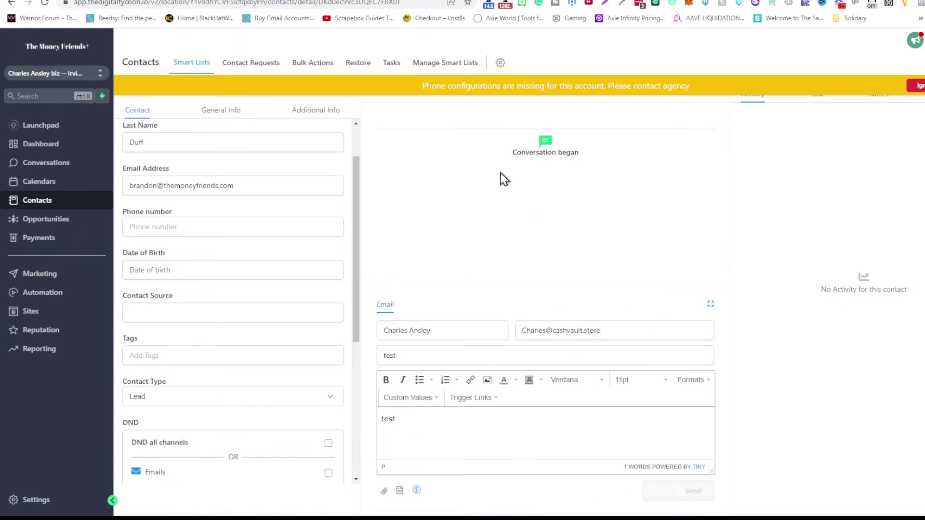